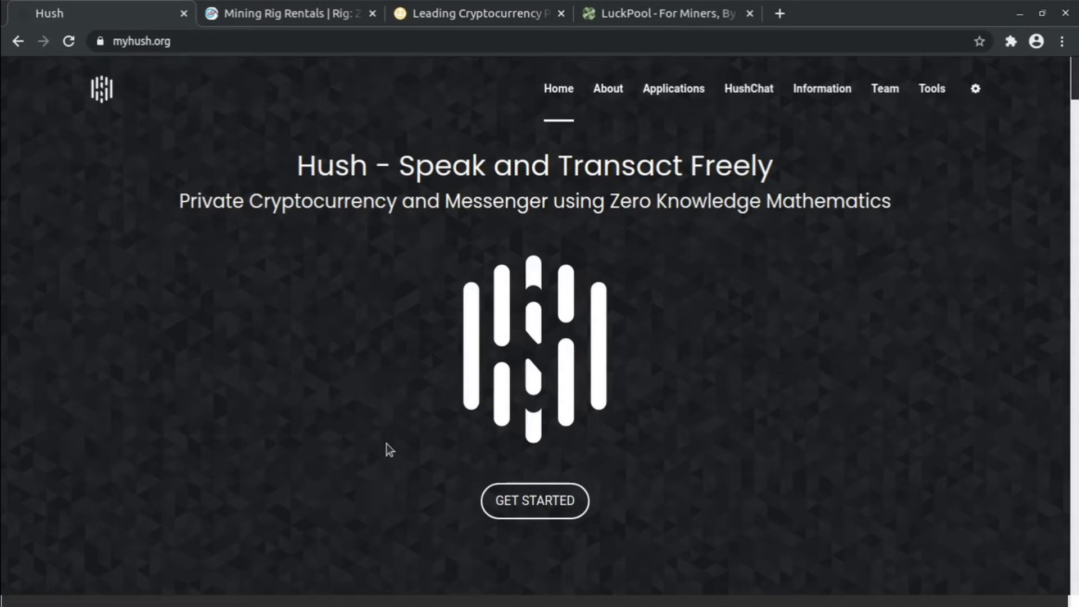
Scroll the myhush.org homepage down to Features, then switch to the Mining Rig Rentals rig page
scroll(386, 444, down, 1)
scroll(386, 444, down, 2)
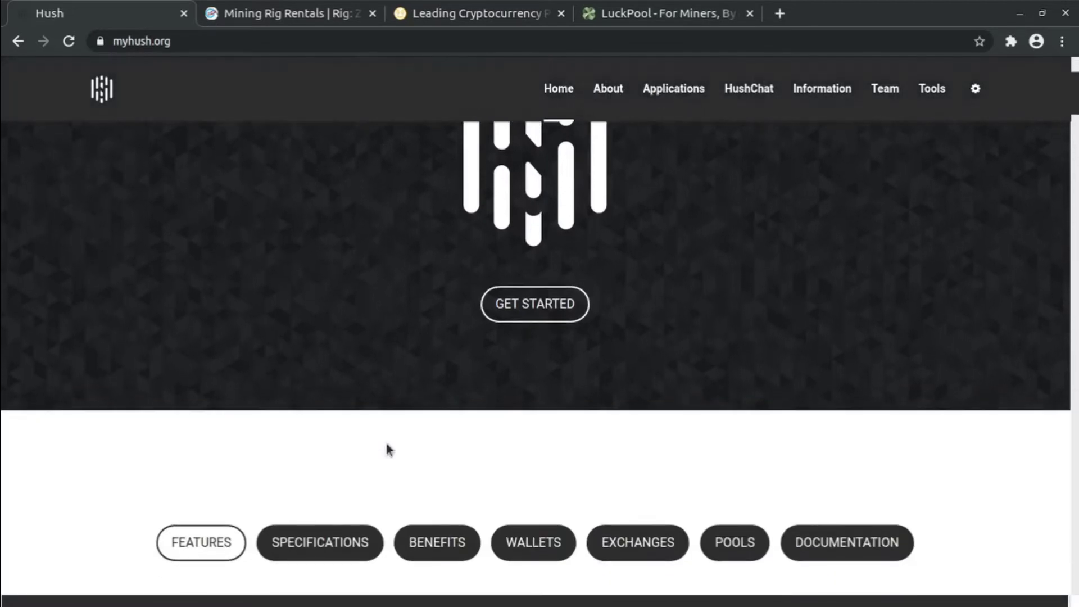
scroll(386, 444, down, 2)
scroll(387, 444, down, 2)
scroll(386, 444, down, 1)
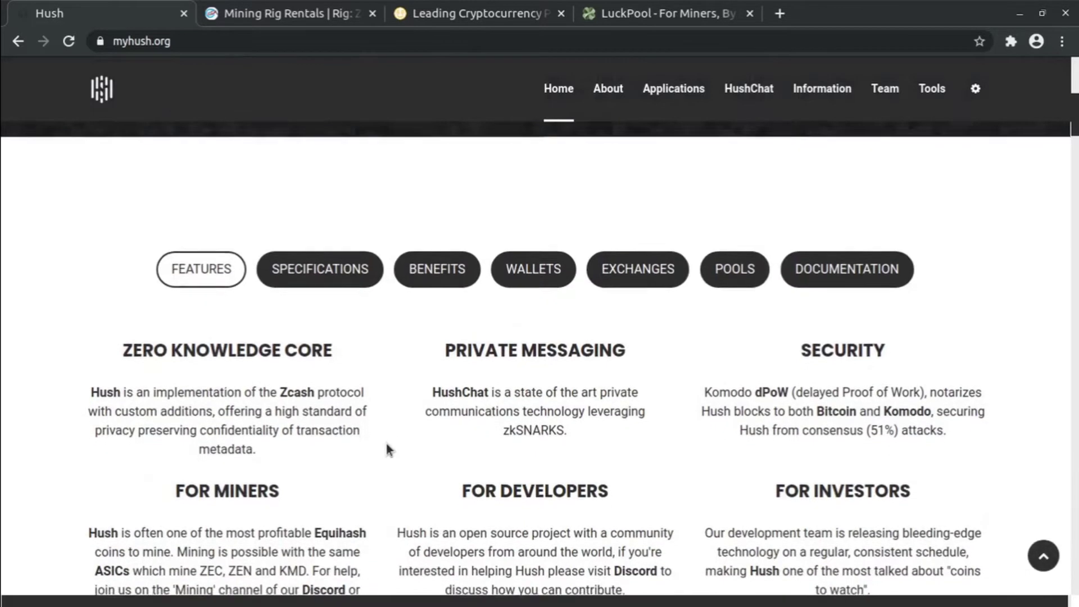
scroll(386, 444, down, 1)
scroll(386, 444, down, 1)
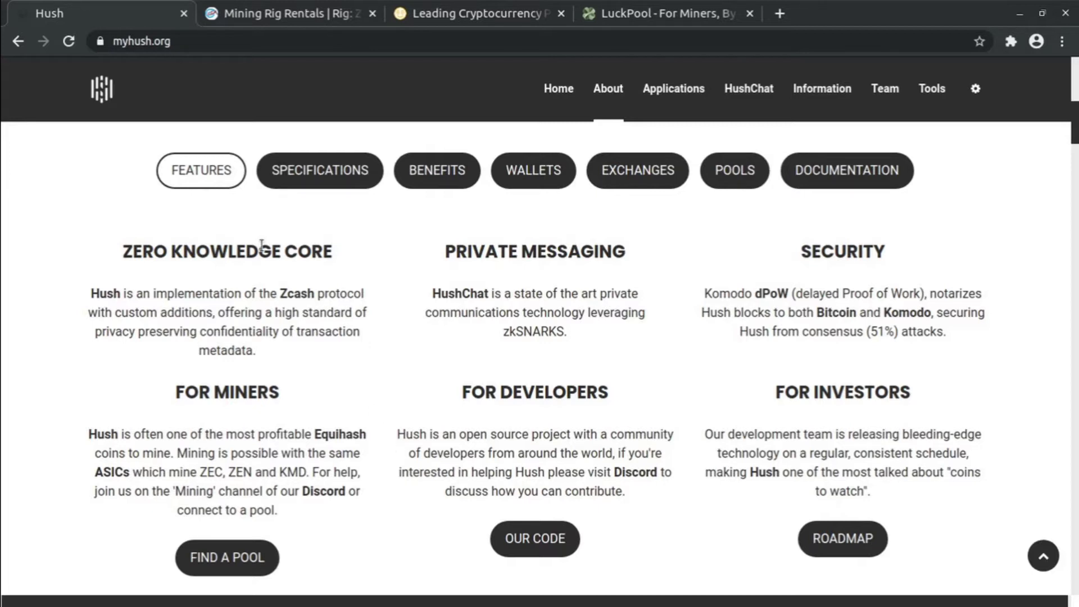
click(275, 6)
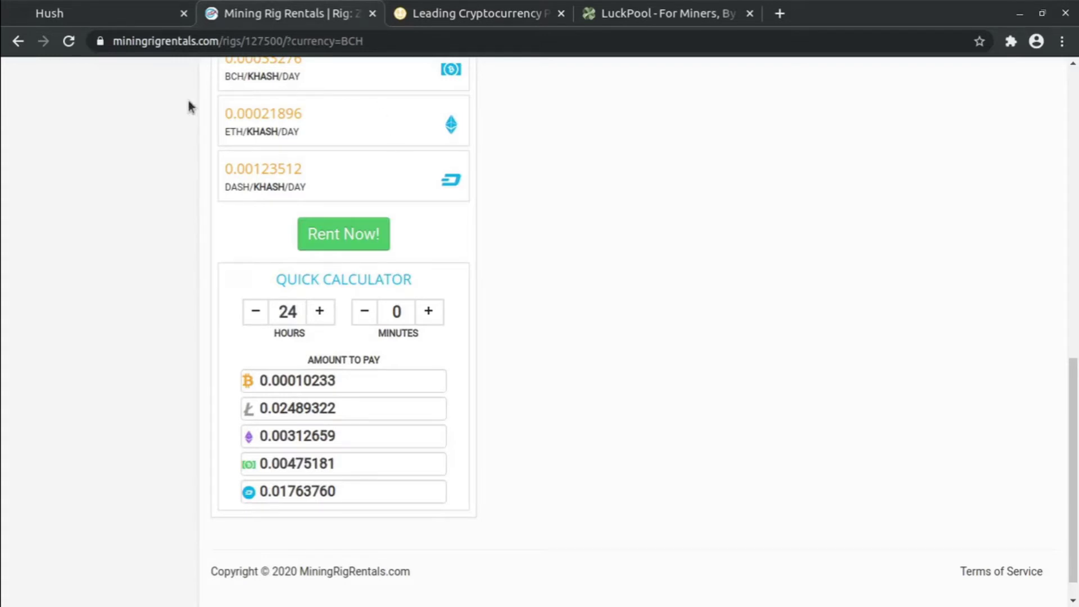
Glance at the NiceHash tab, then return to the Mining Rig Rentals homepage via its logo
click(437, 2)
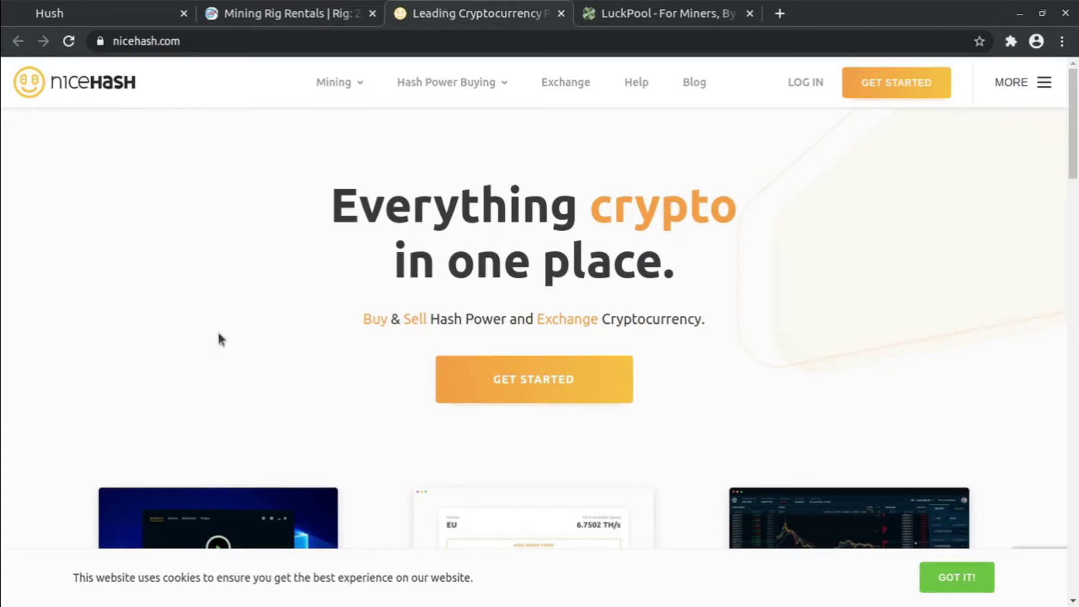
click(268, 5)
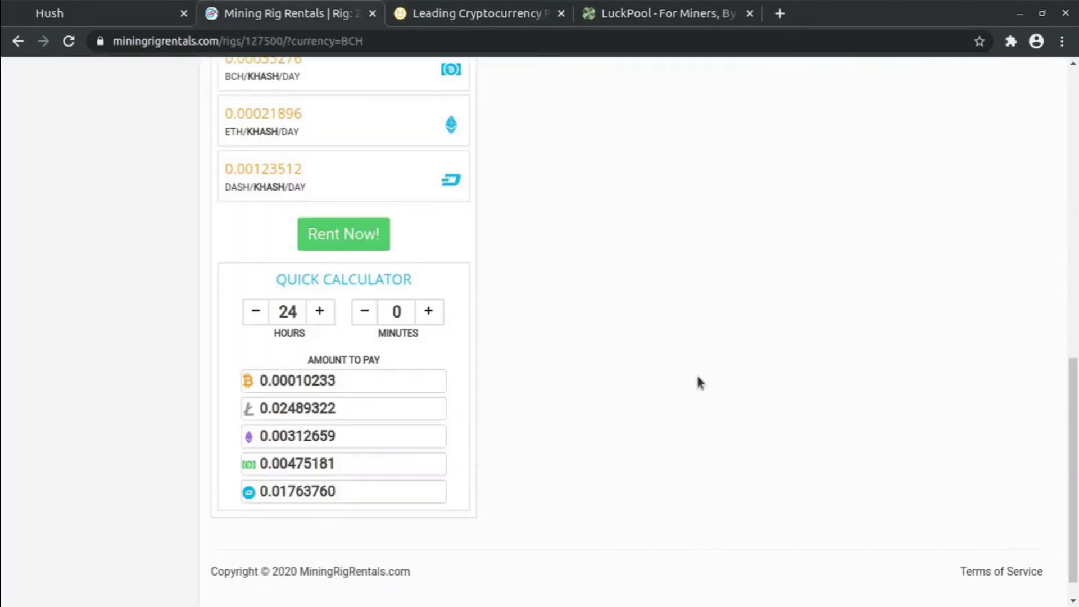
scroll(697, 377, up, 7)
scroll(697, 377, up, 3)
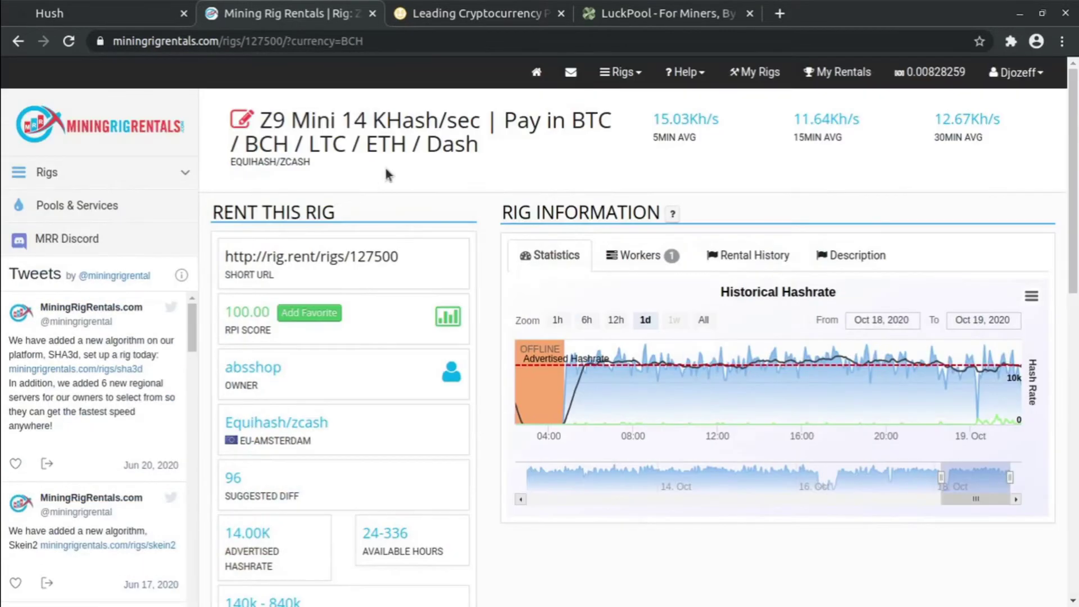
click(137, 117)
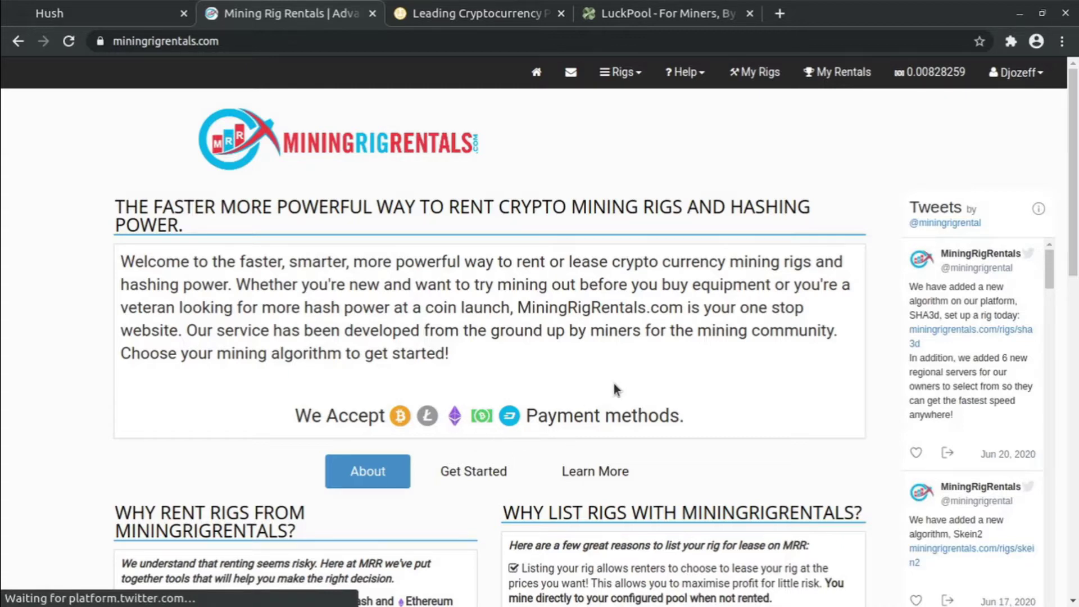
click(440, 7)
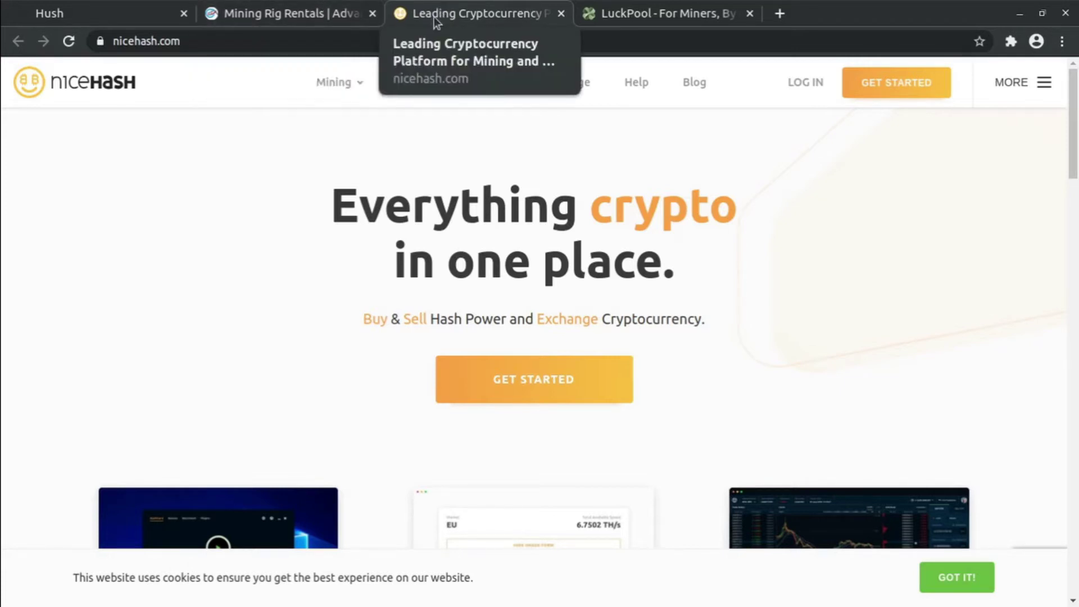
click(279, 7)
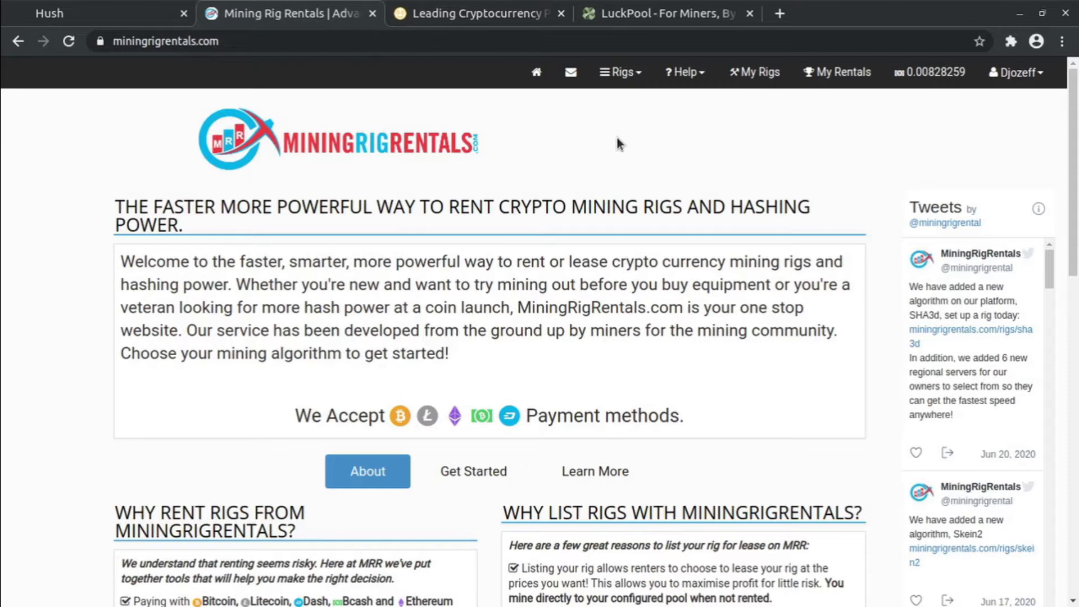
Browse Equihash/zcash rigs from the Rigs menu priced in BCH, showing 62 available rigs
click(620, 72)
scroll(475, 167, down, 5)
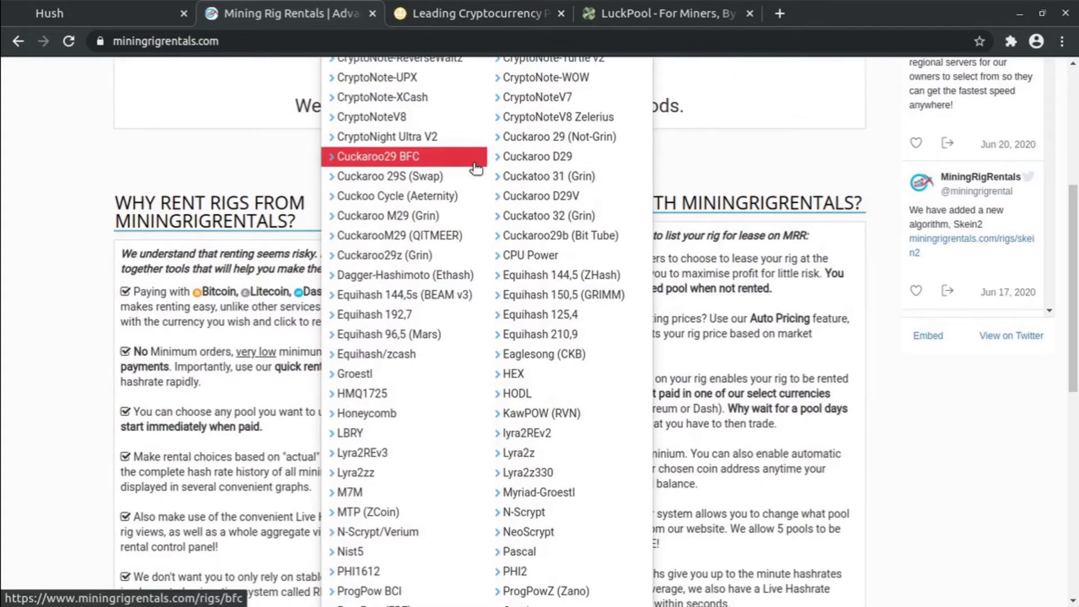
click(401, 362)
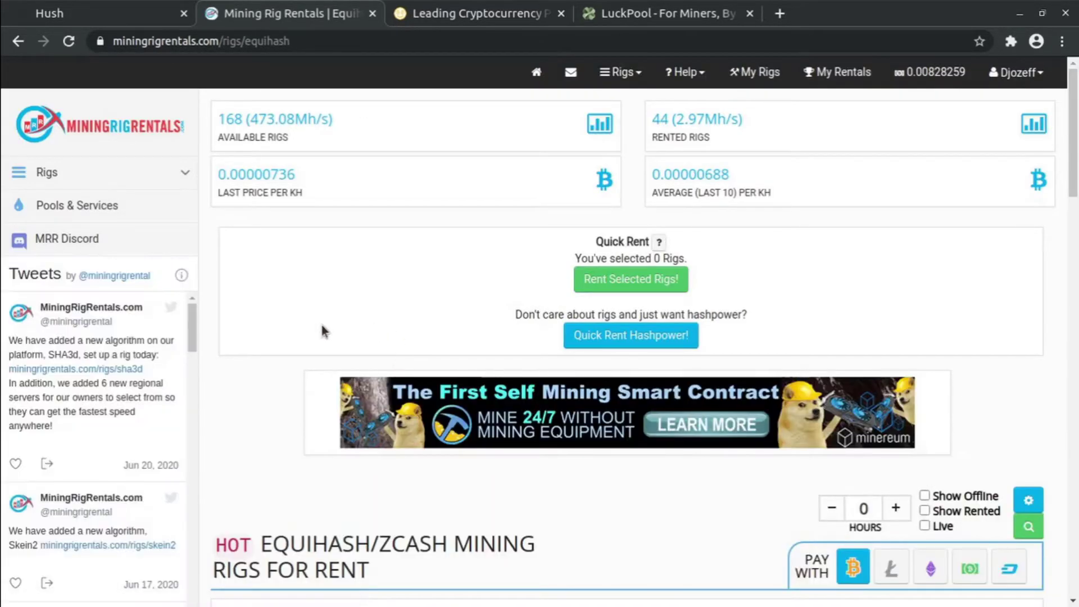
scroll(321, 325, down, 5)
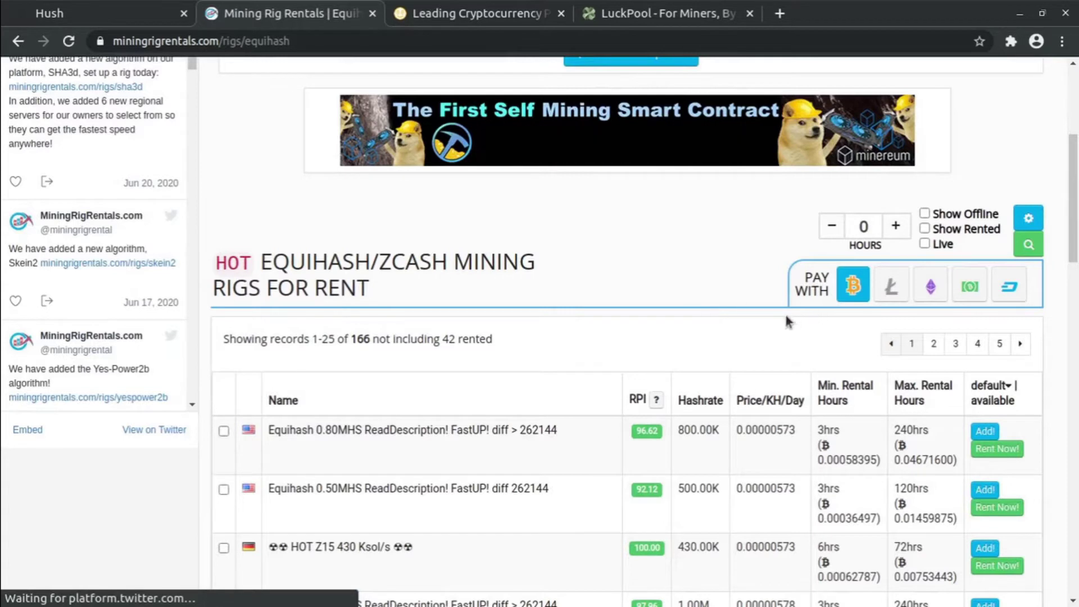
click(975, 295)
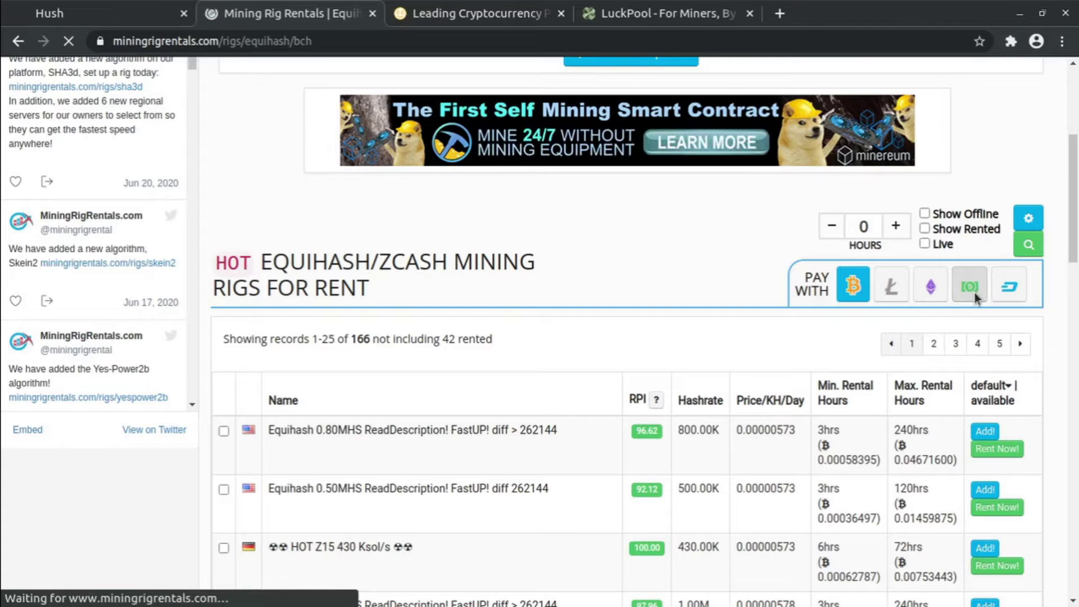
scroll(690, 286, down, 5)
scroll(690, 285, down, 4)
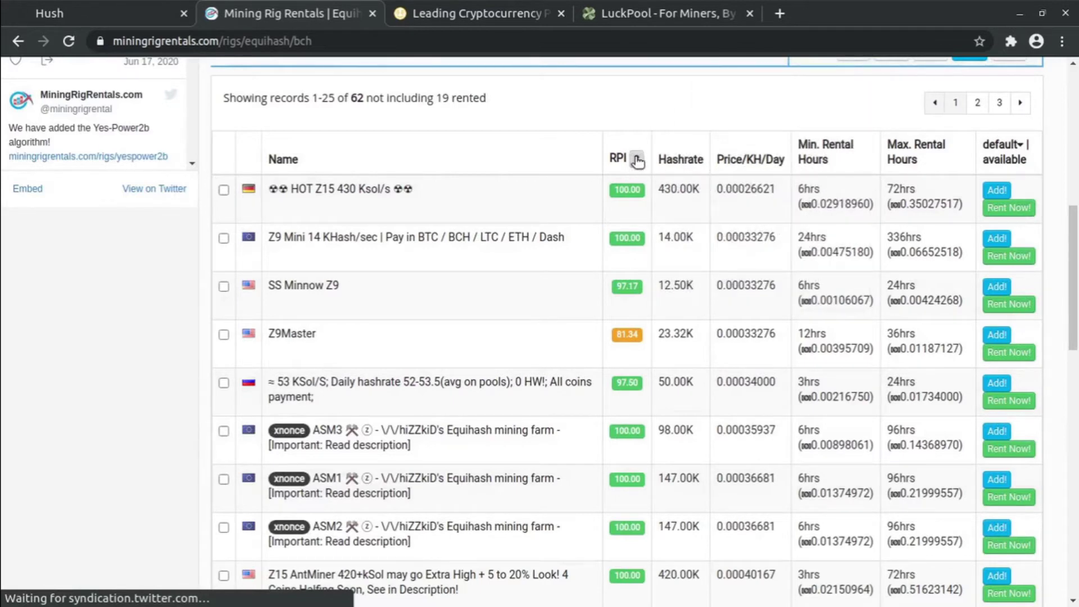
scroll(636, 161, up, 1)
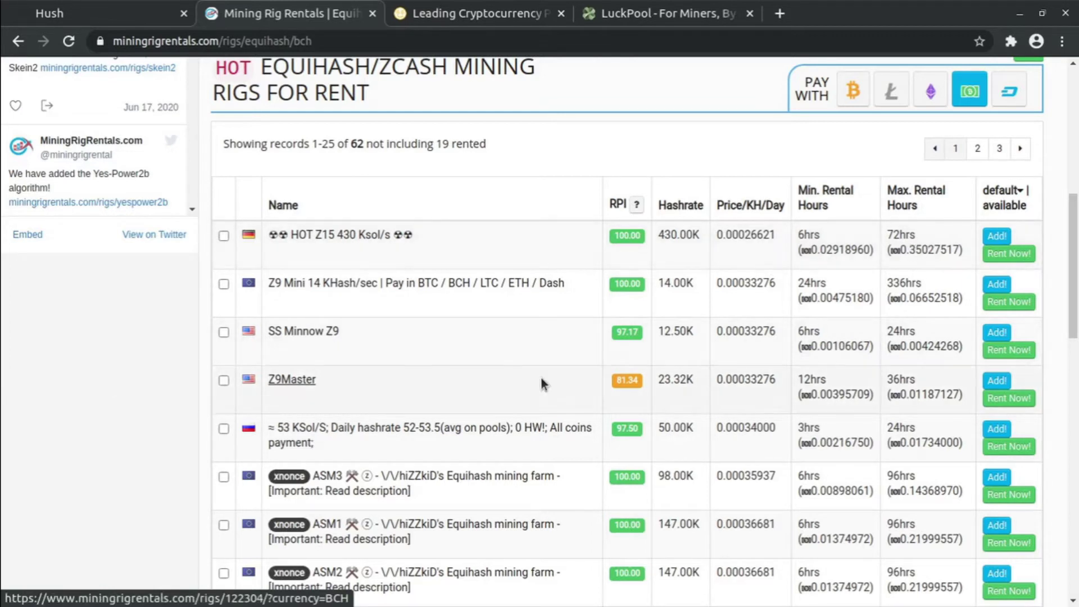
mouse_move(416, 238)
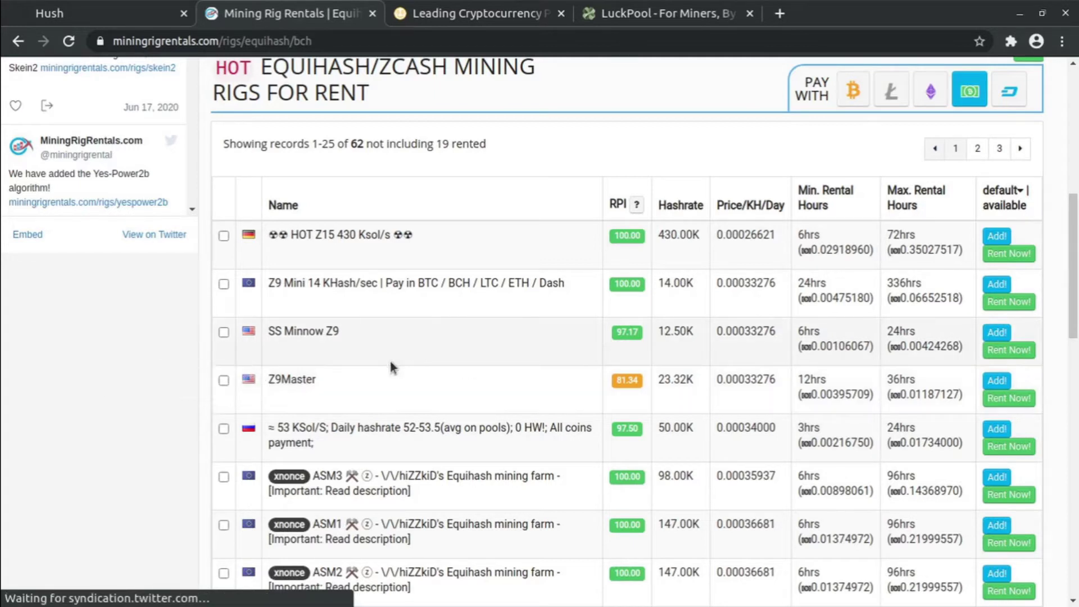
mouse_move(372, 239)
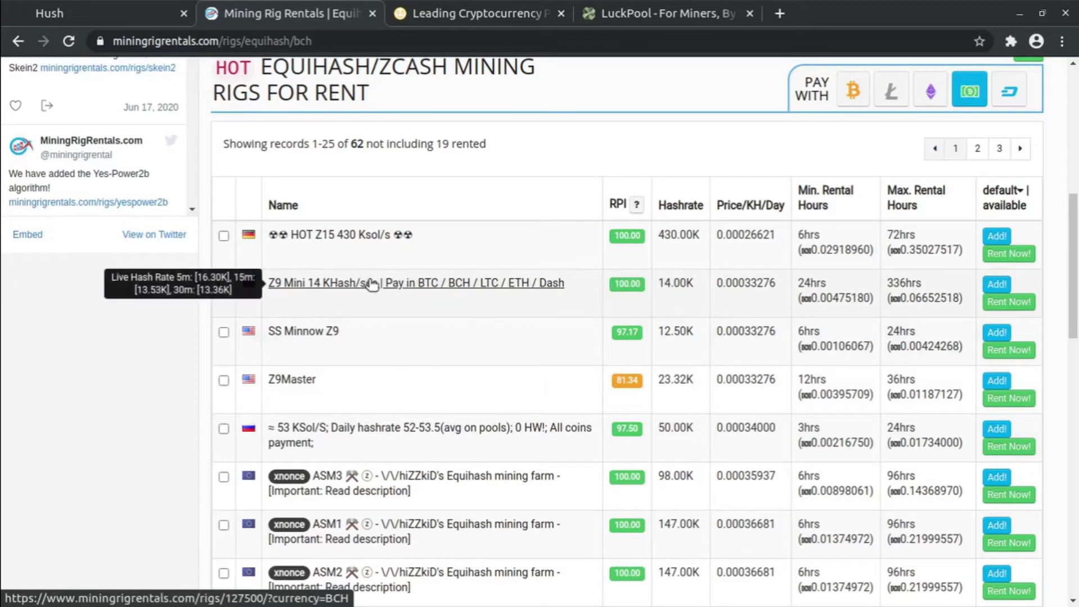
Open the Z9 Mini 14 KHash/sec rig and check its Workers, Rental History and Description tabs
click(372, 285)
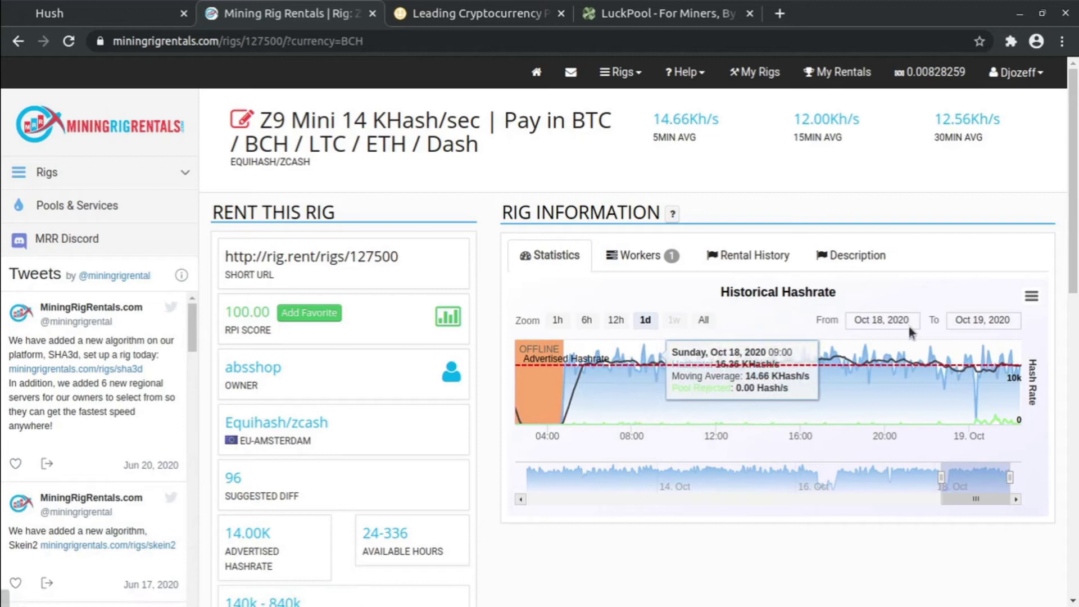
click(641, 260)
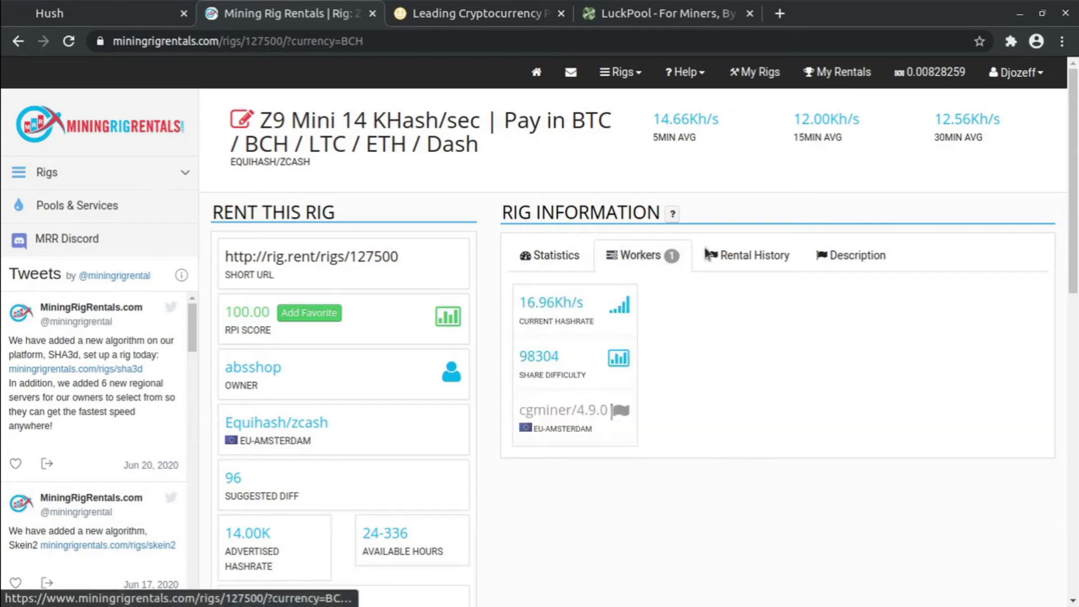
click(754, 256)
click(866, 257)
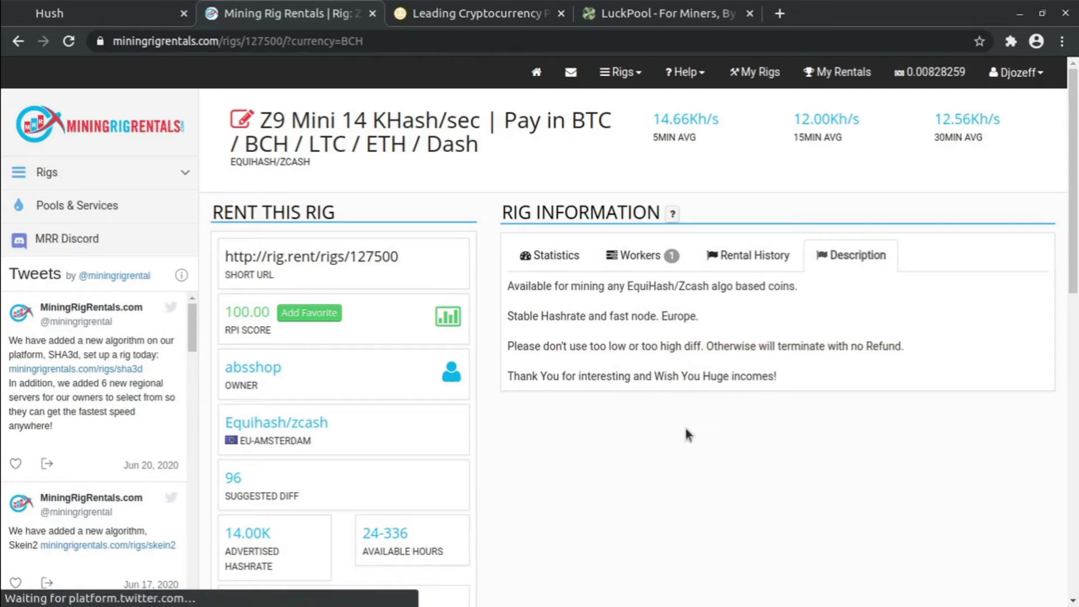
scroll(429, 219, down, 3)
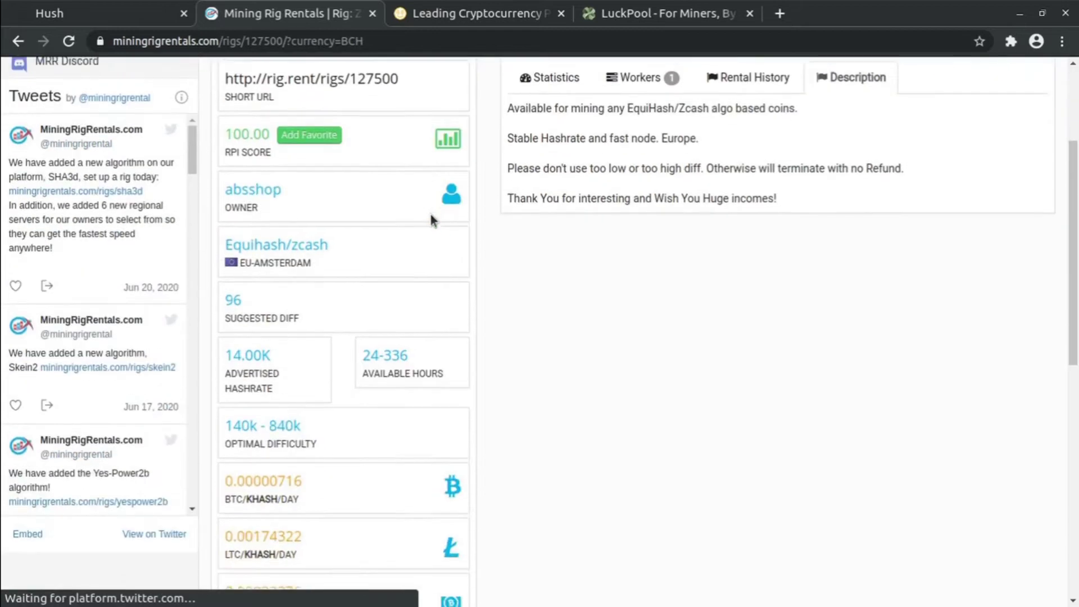
scroll(430, 213, down, 3)
scroll(430, 216, down, 4)
scroll(431, 219, down, 2)
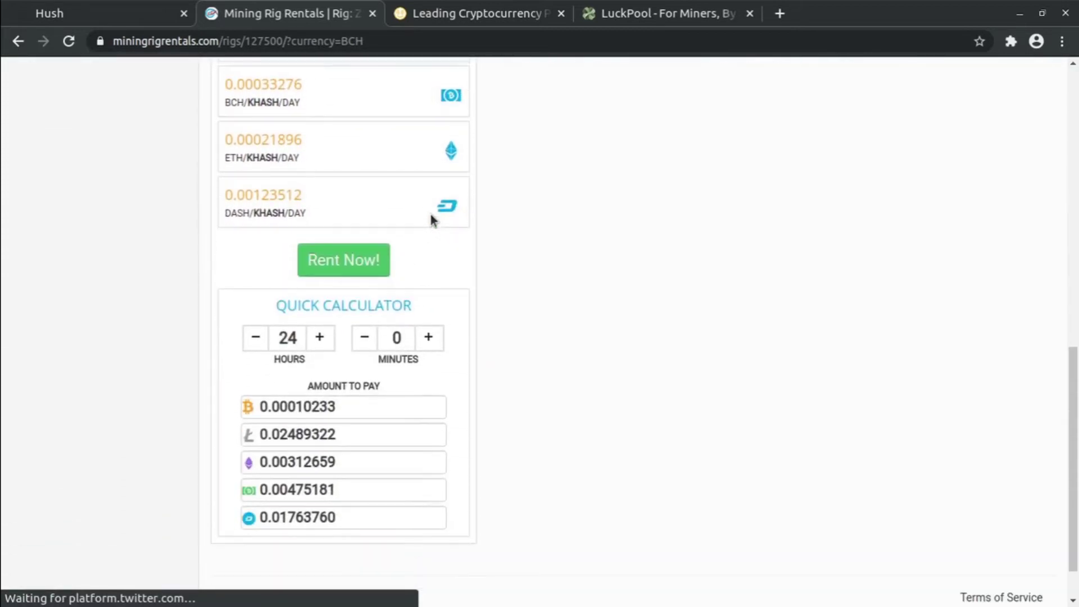
Start renting the rig for 24 hours in BCH and reach the pool information step
click(371, 269)
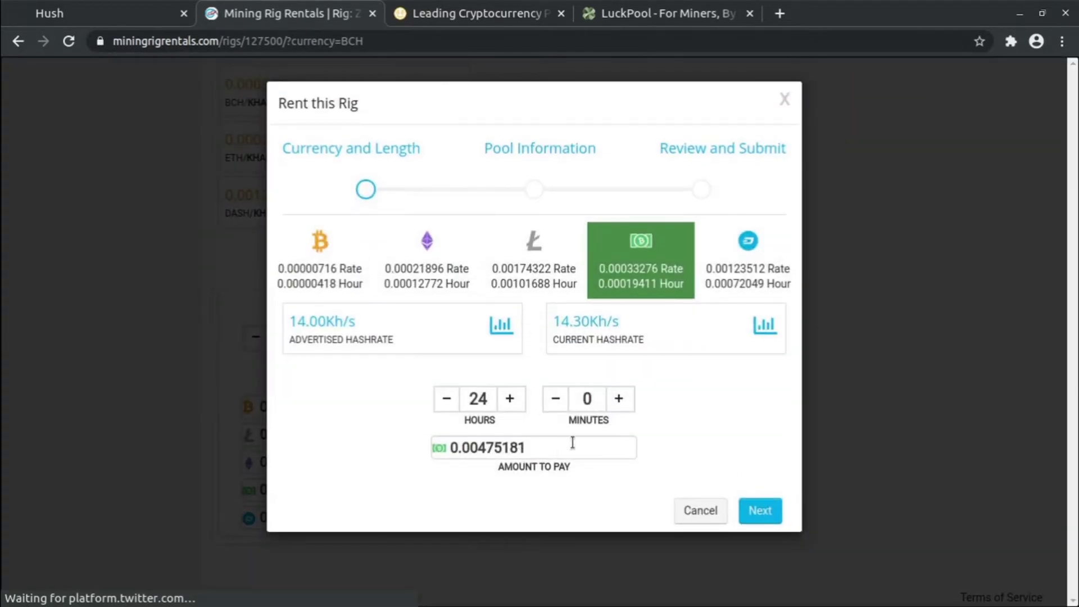
click(771, 512)
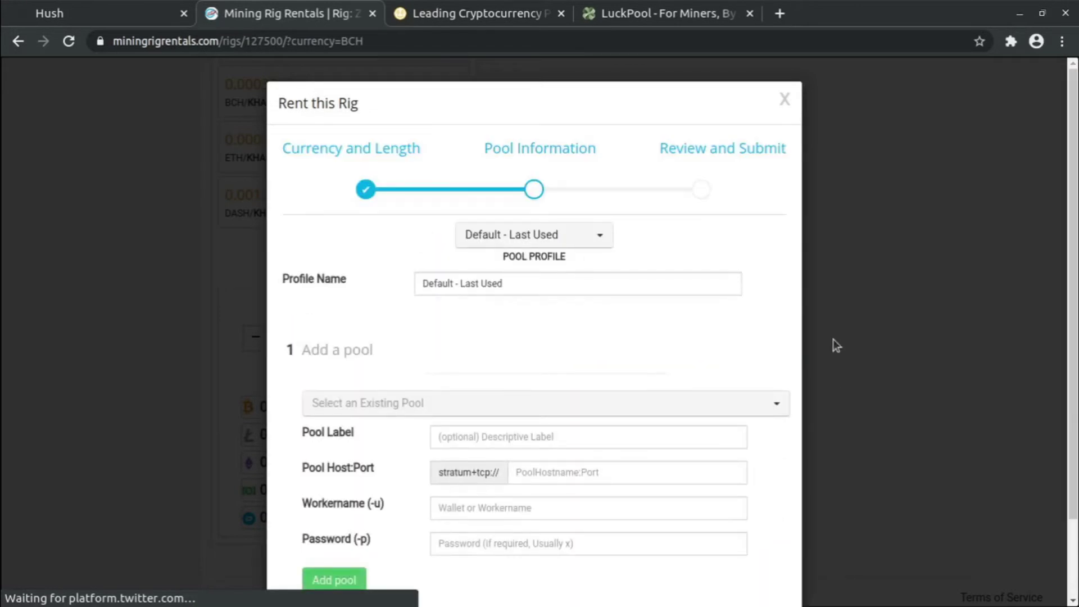
scroll(704, 314, down, 3)
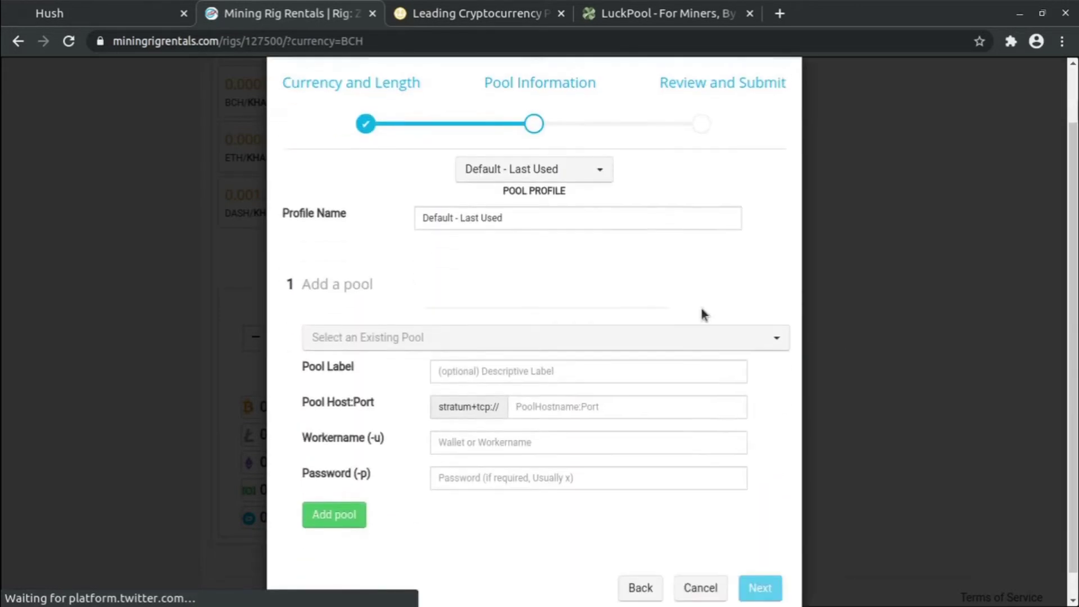
click(702, 312)
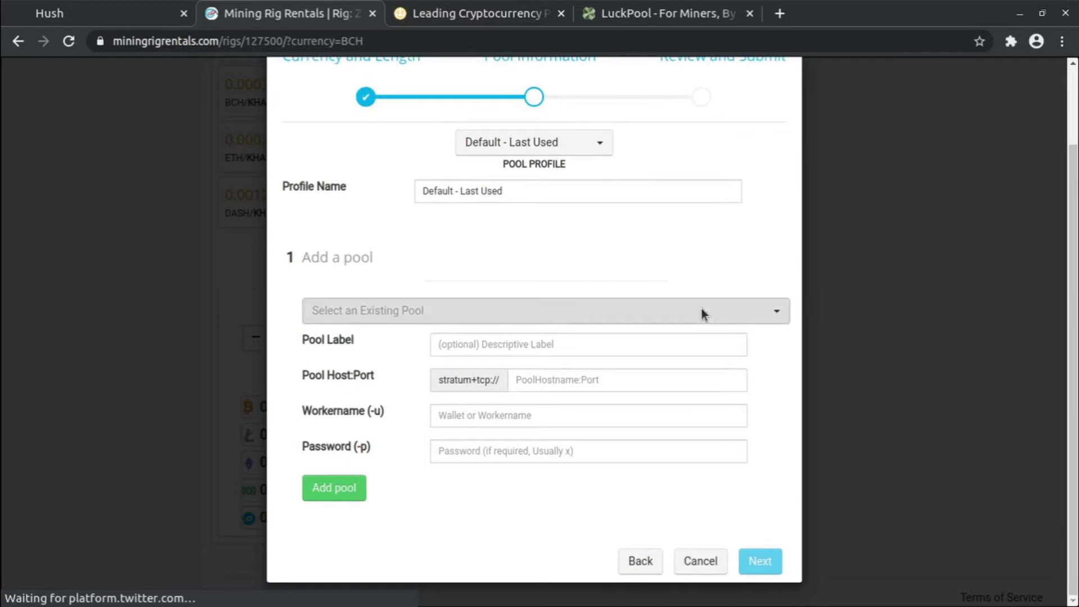
Open LuckPool's Hush connect page from myhush.org's Pools list to see its regional servers
click(114, 10)
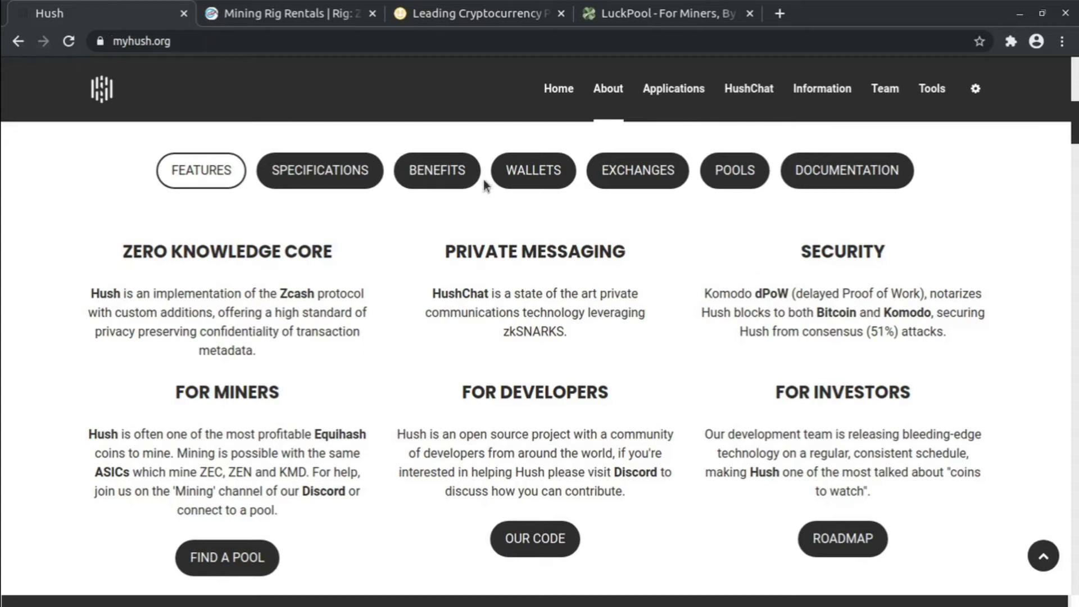
click(750, 180)
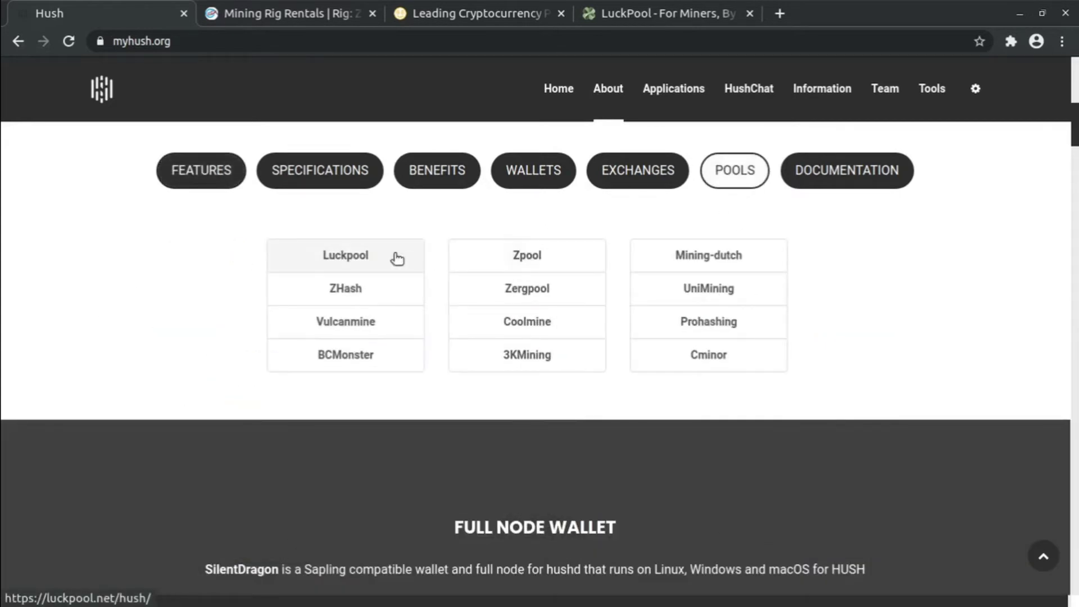
click(629, 8)
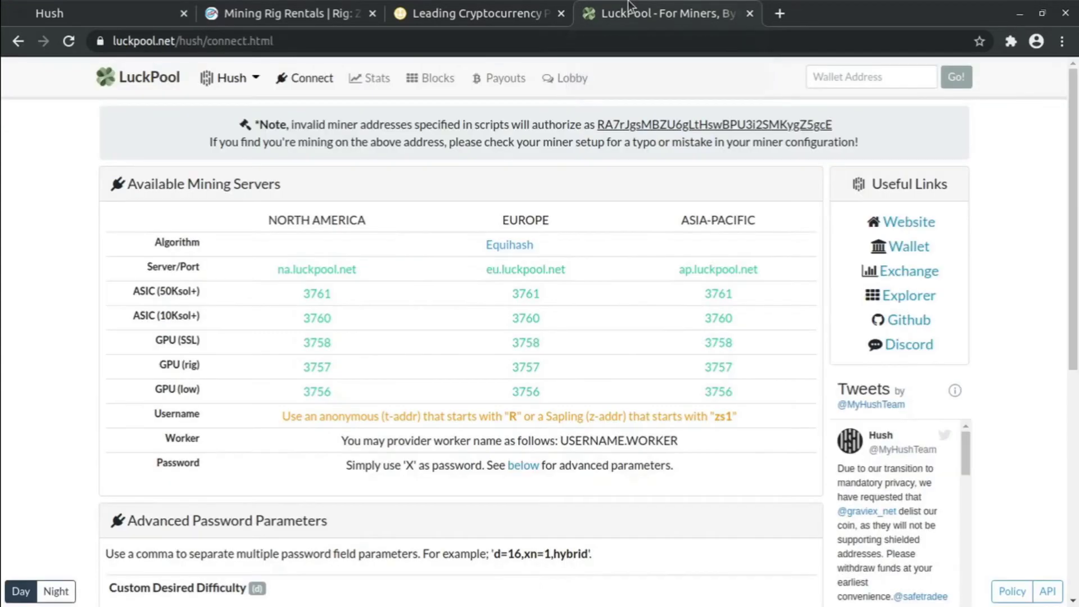
click(308, 77)
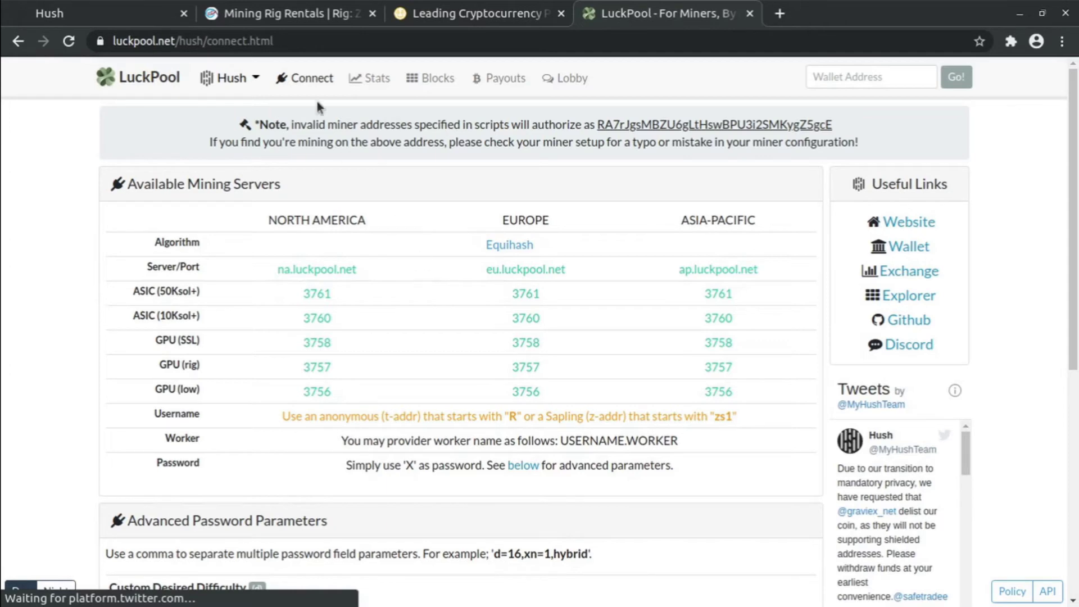
Cancel the rent dialog and scroll back to the rig's prices and 24-hour calculator
click(262, 7)
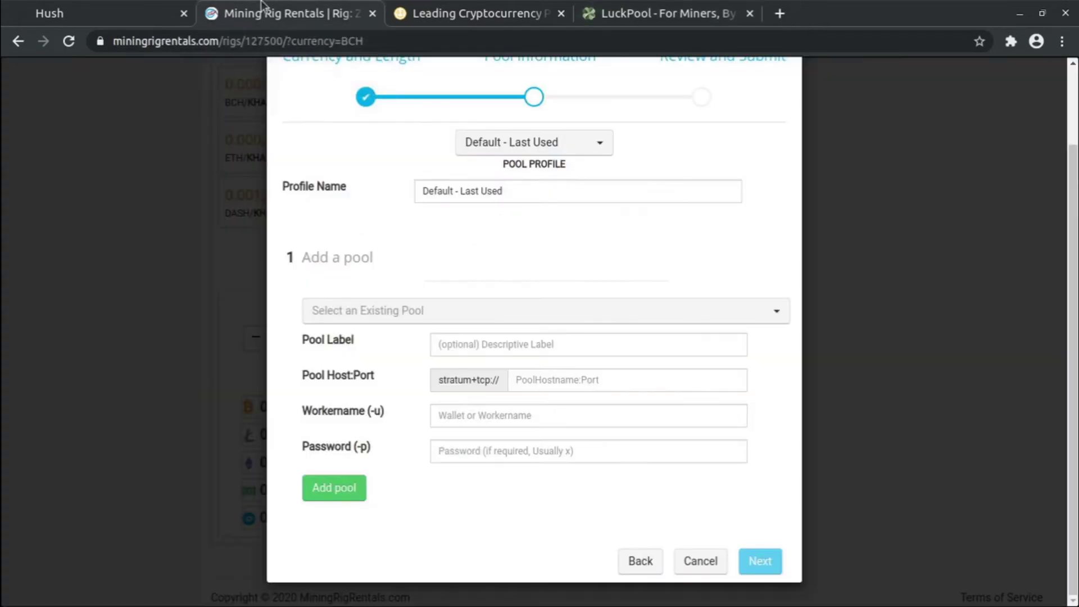
click(207, 247)
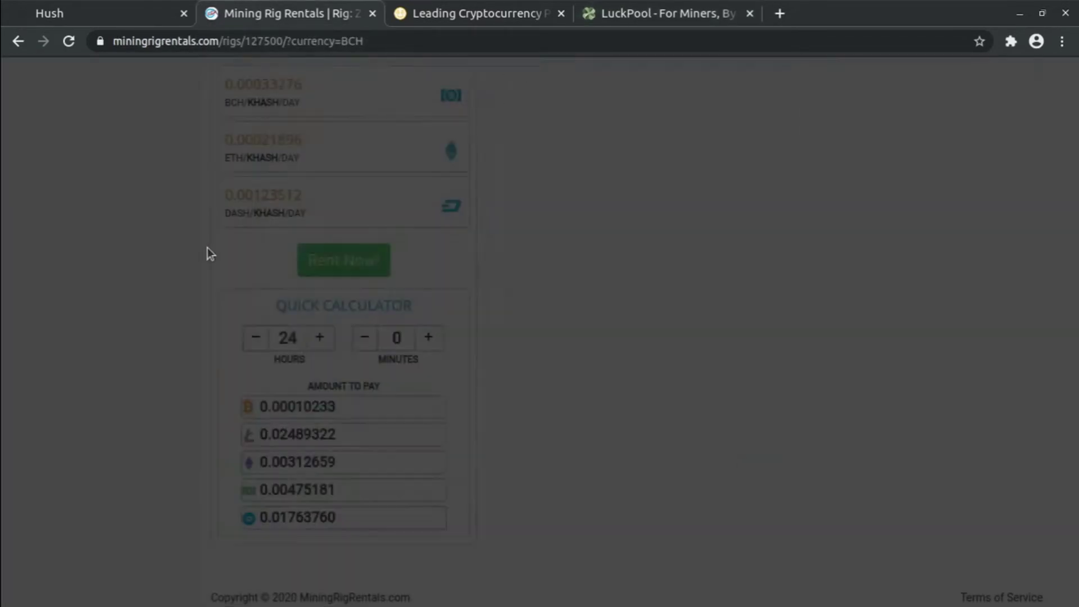
click(88, 275)
scroll(88, 276, up, 4)
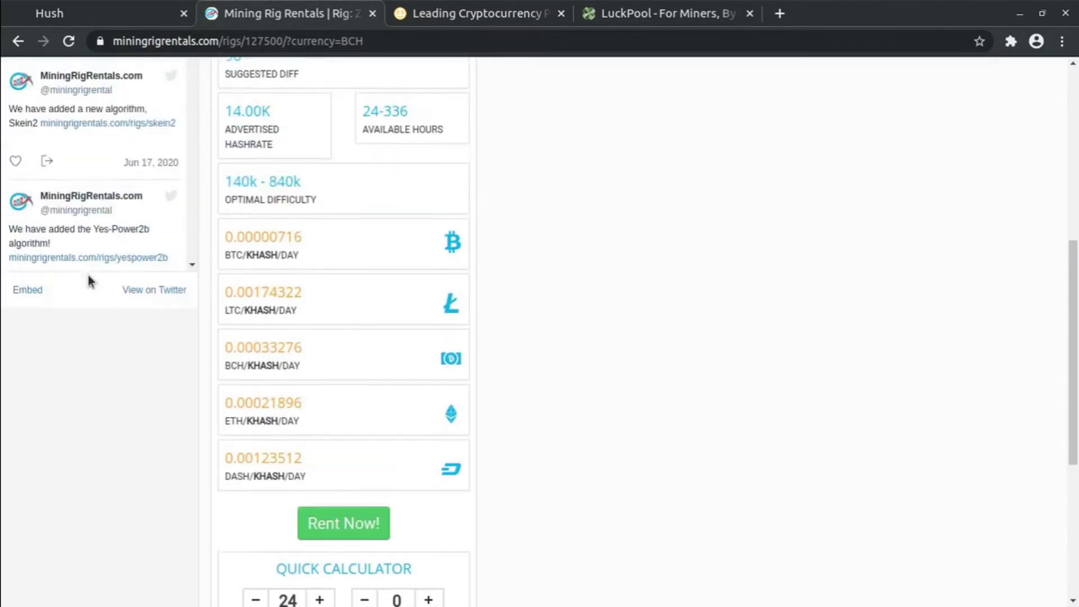
scroll(88, 275, up, 4)
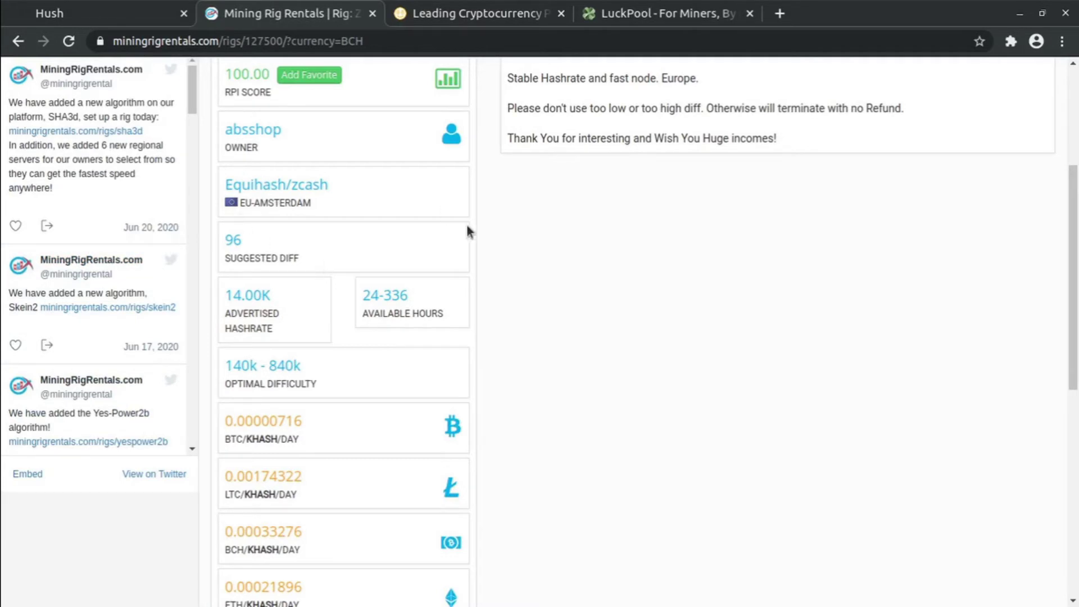
scroll(468, 231, down, 2)
scroll(467, 230, down, 6)
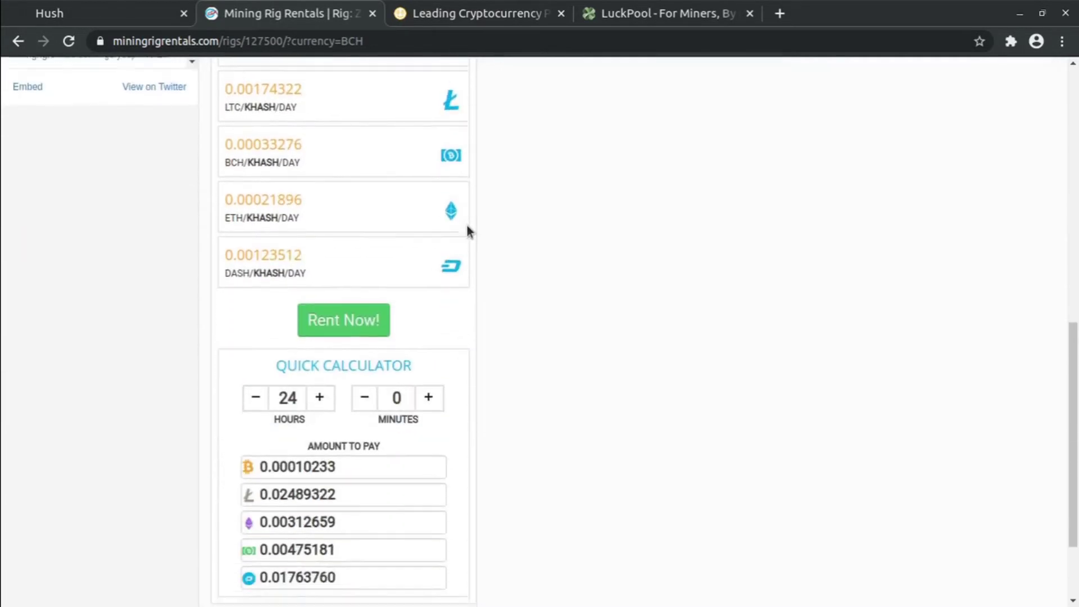
Restart the rental at the pool step and copy eu.luckpool.net from LuckPool's server list
click(373, 271)
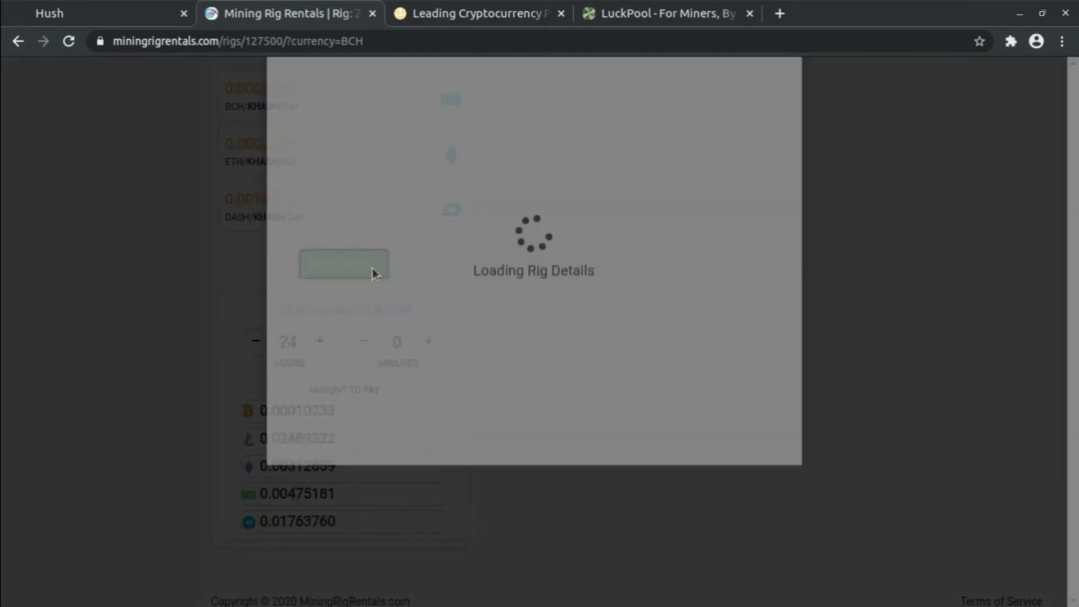
click(758, 511)
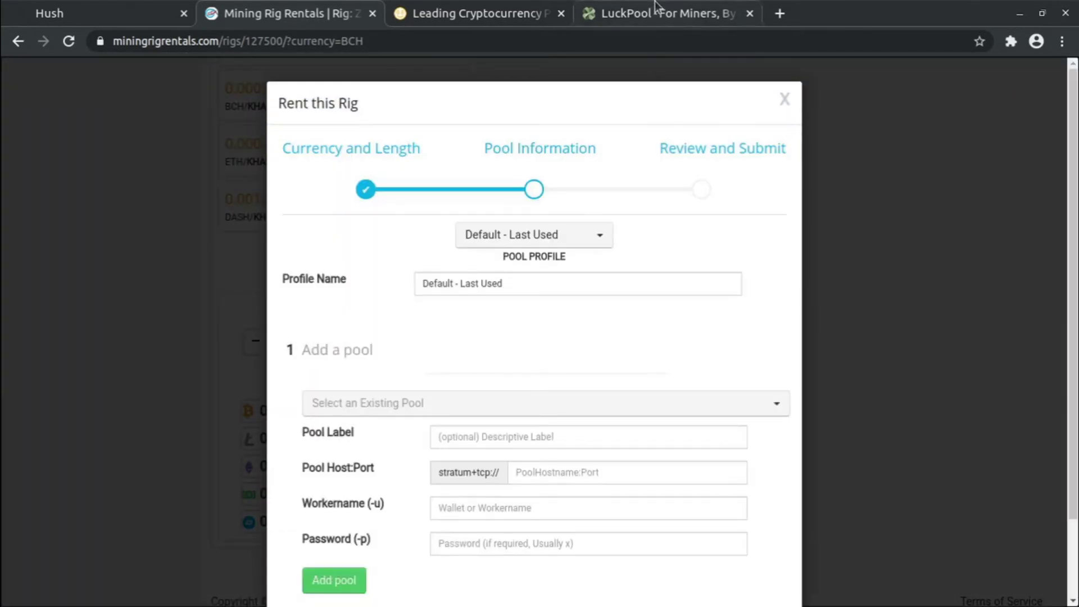
click(655, 13)
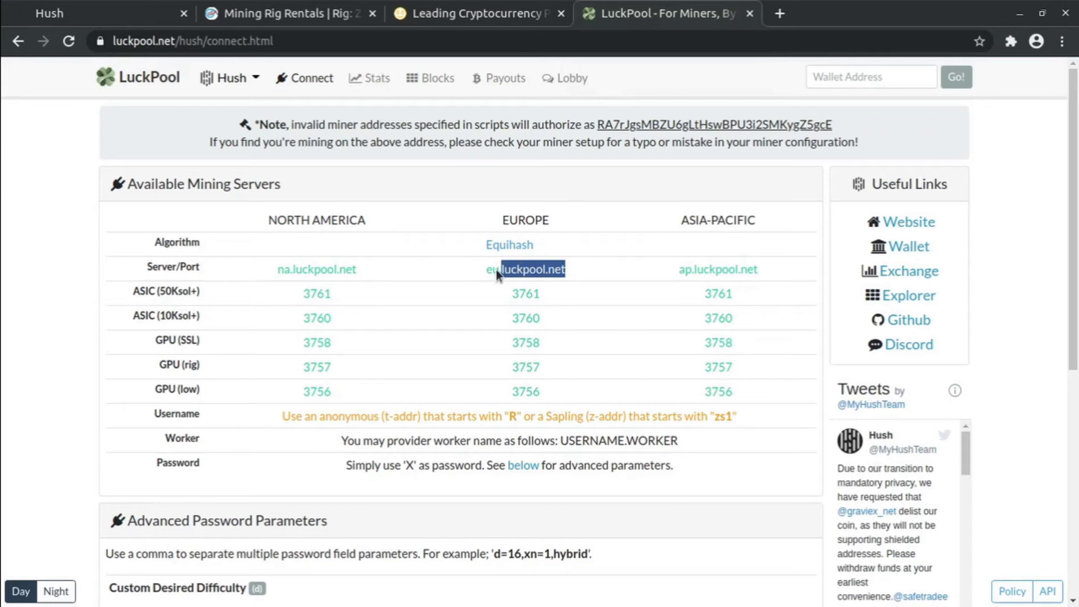
drag(497, 269, 482, 278)
key(ctrl+c)
click(286, 12)
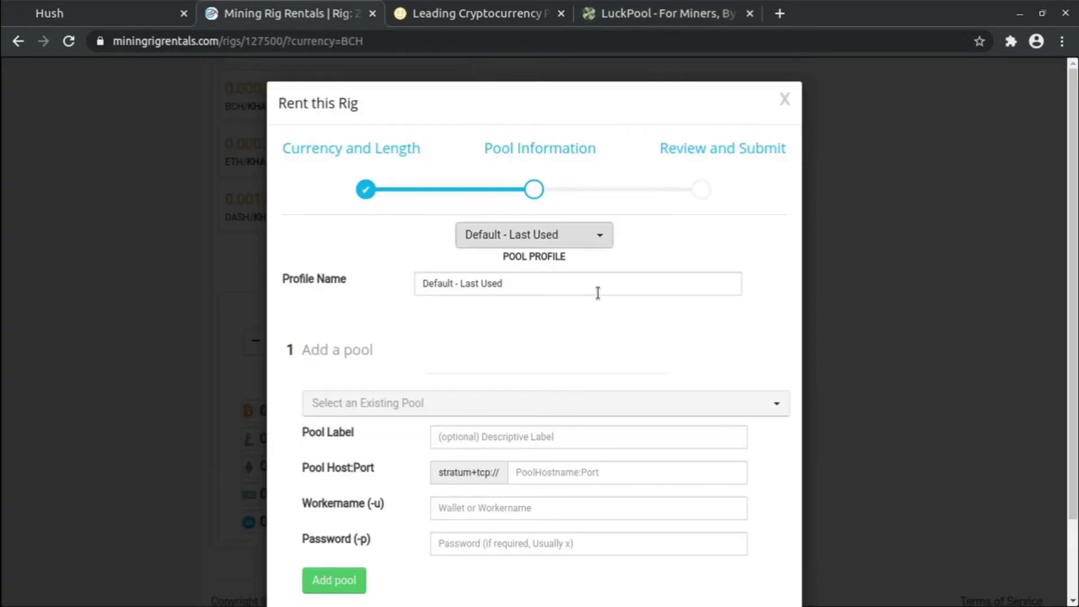
Enter pool label 'luck' and paste eu.luckpool.net as the pool host
scroll(609, 303, down, 2)
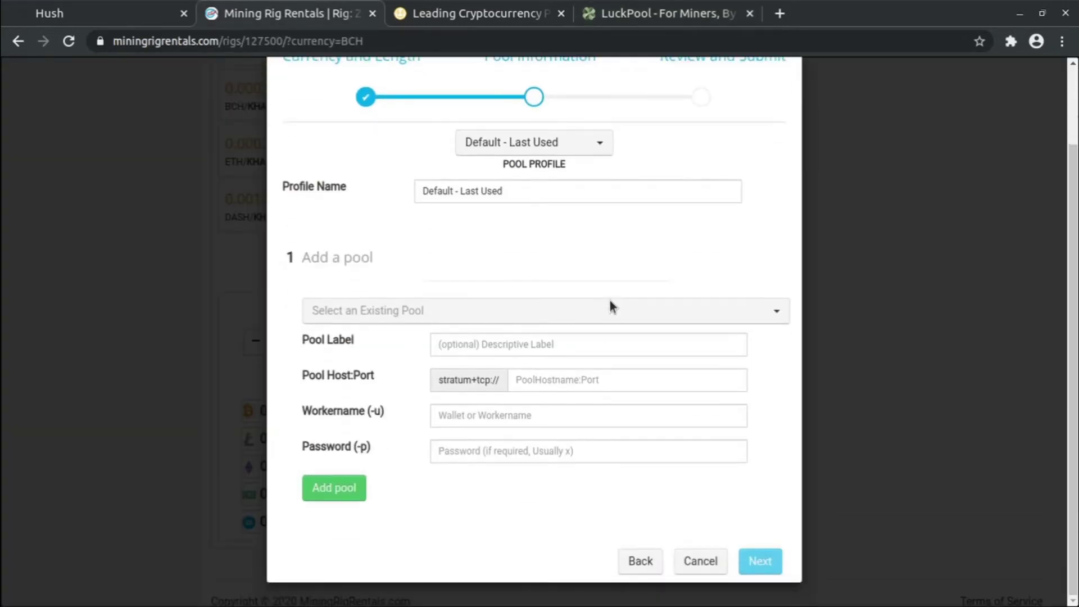
click(567, 345)
text(uck)
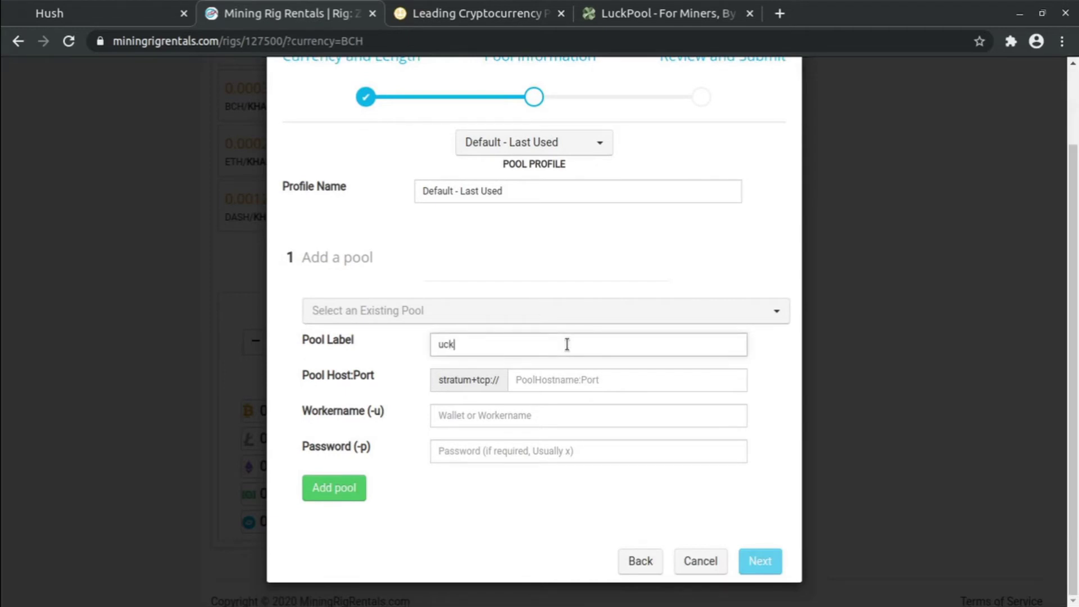
key(BackSpace)
key(BackSpace)
key(BackSpace)
text(lu)
text(ck)
key(Tab)
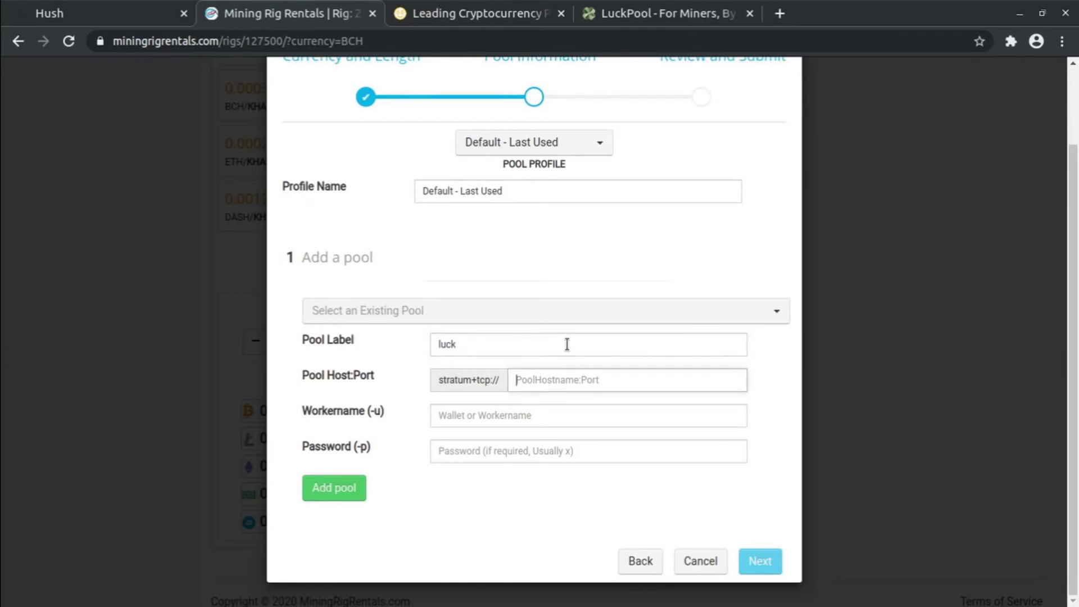
key(ctrl+v)
click(549, 407)
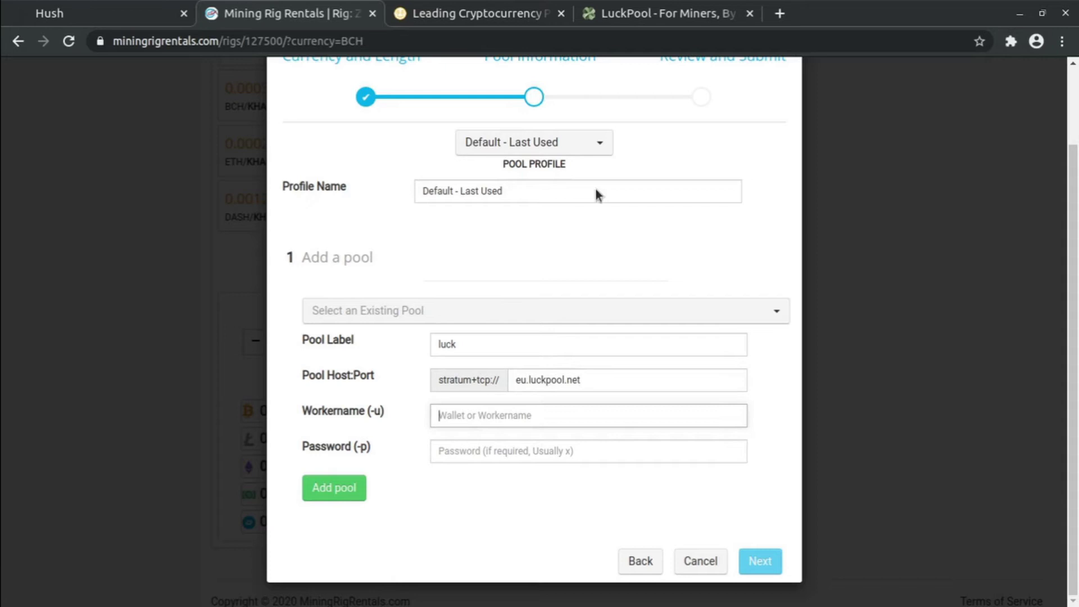
After rechecking LuckPool's instructions, type 'worker' as the worker name
click(639, 4)
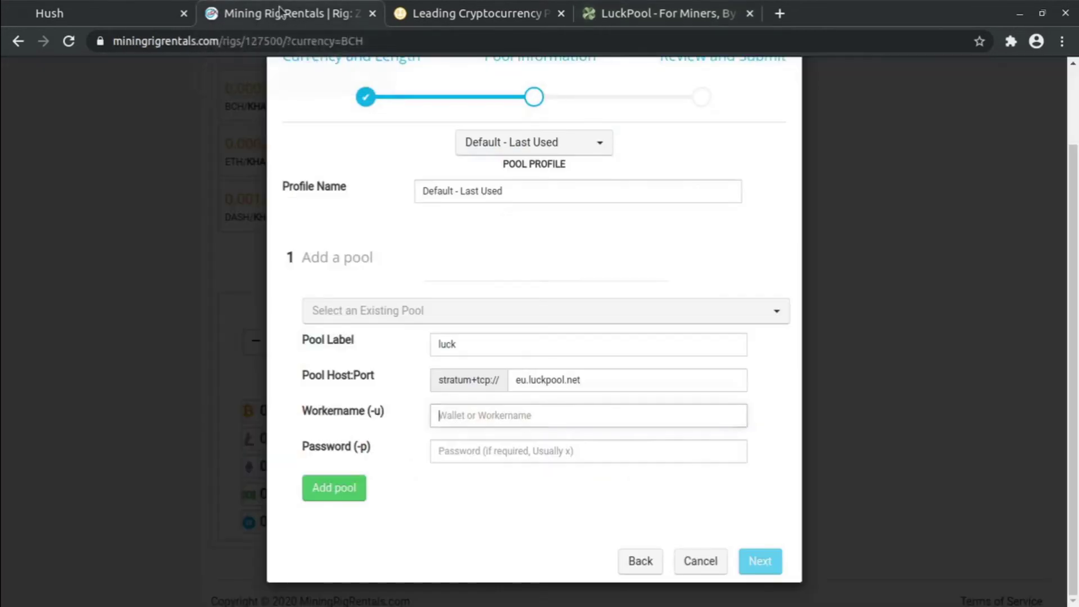
click(284, 13)
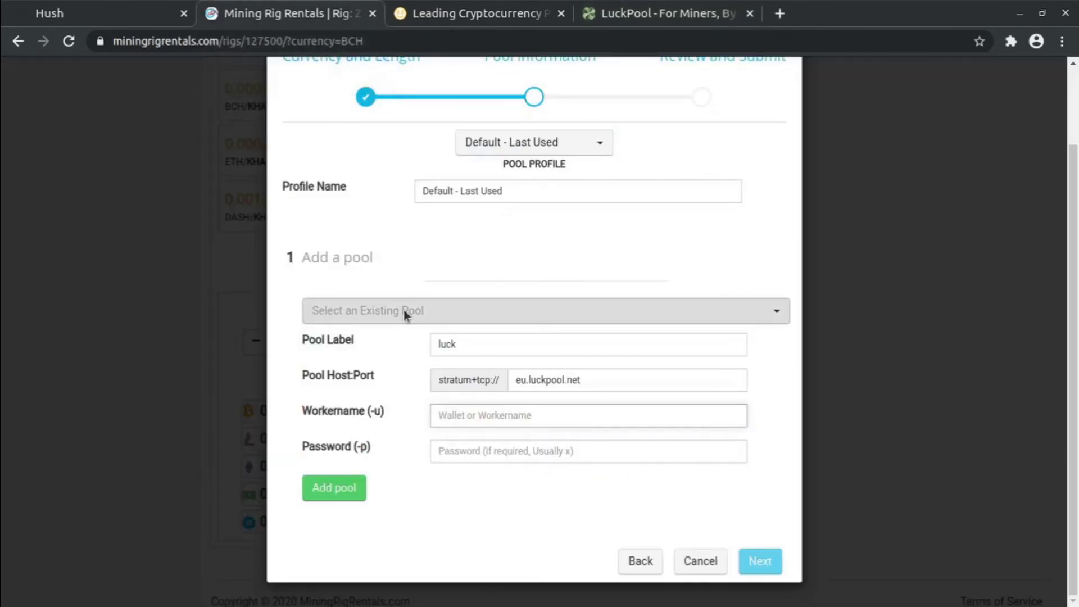
click(538, 406)
text(.)
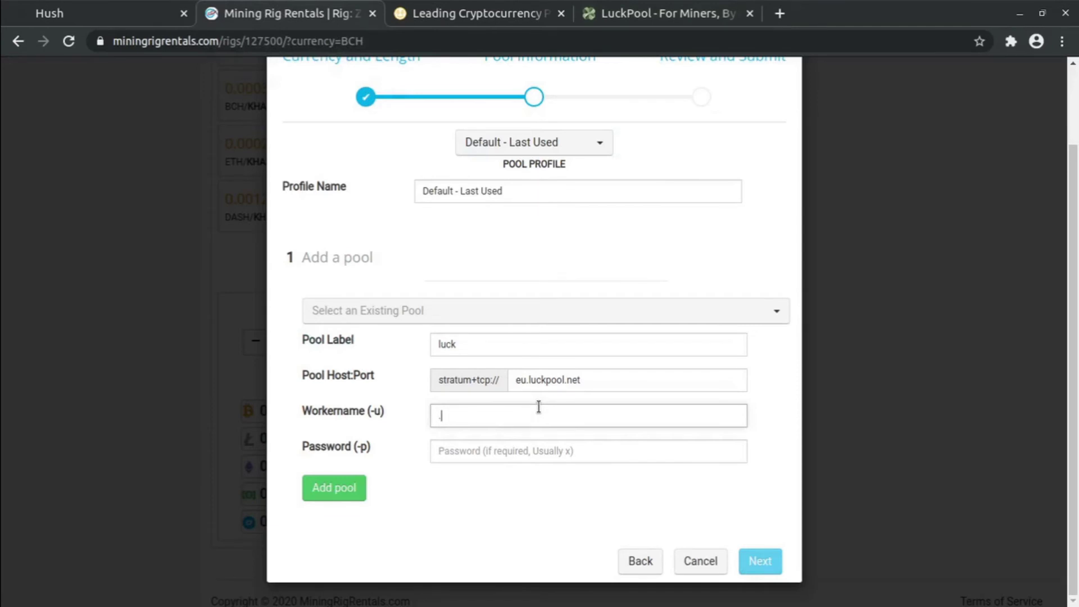
text(wok)
key(BackSpace)
text(rker)
key(Left)
key(Left)
key(Left)
key(Left)
key(Left)
key(BackSpace)
Set the password to 'x' and restore the worker name to '.worker'
click(548, 454)
text(x)
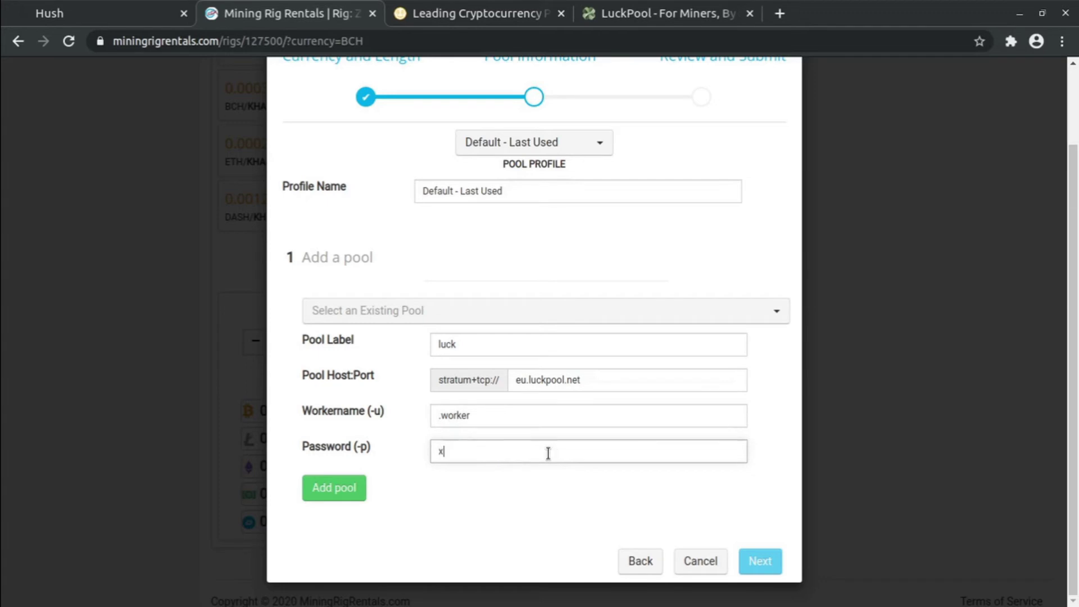
click(437, 420)
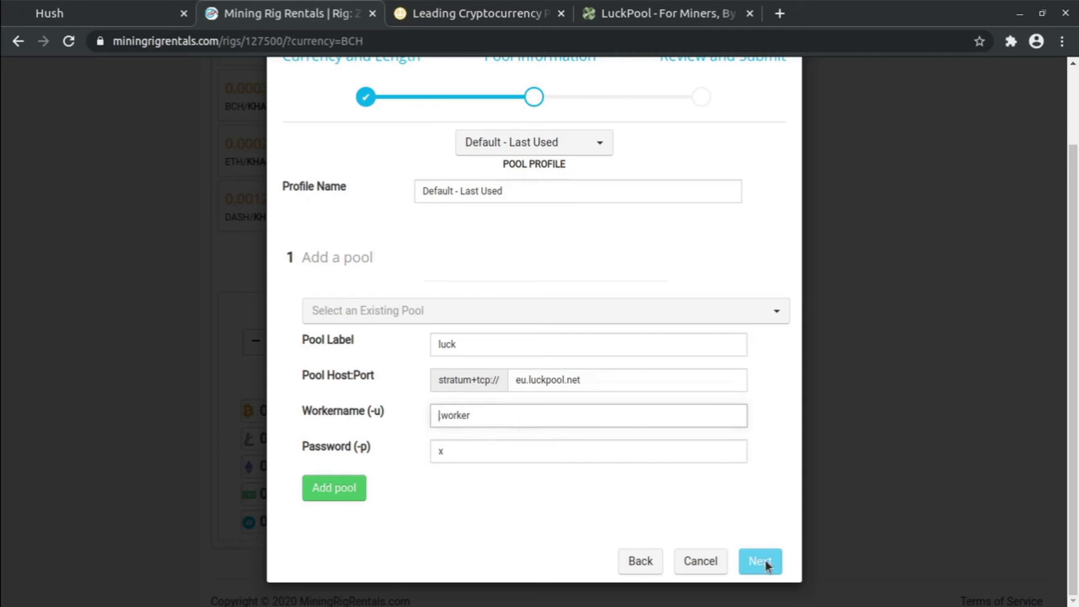
text(.)
scroll(731, 366, up, 3)
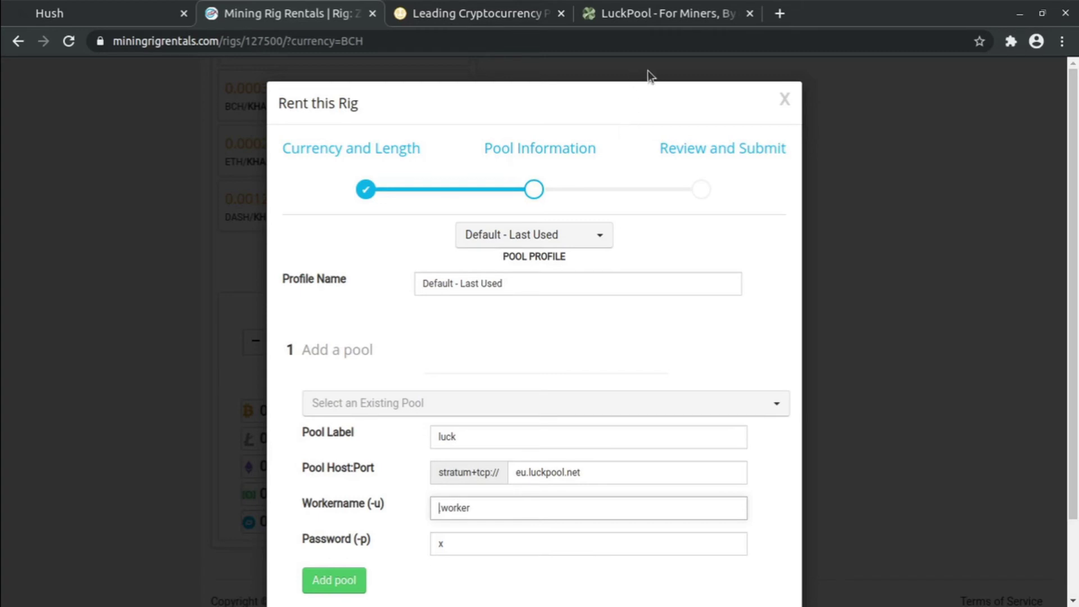
After a last look at LuckPool, close the rent dialog and scroll up the Z9 Mini page
click(633, 12)
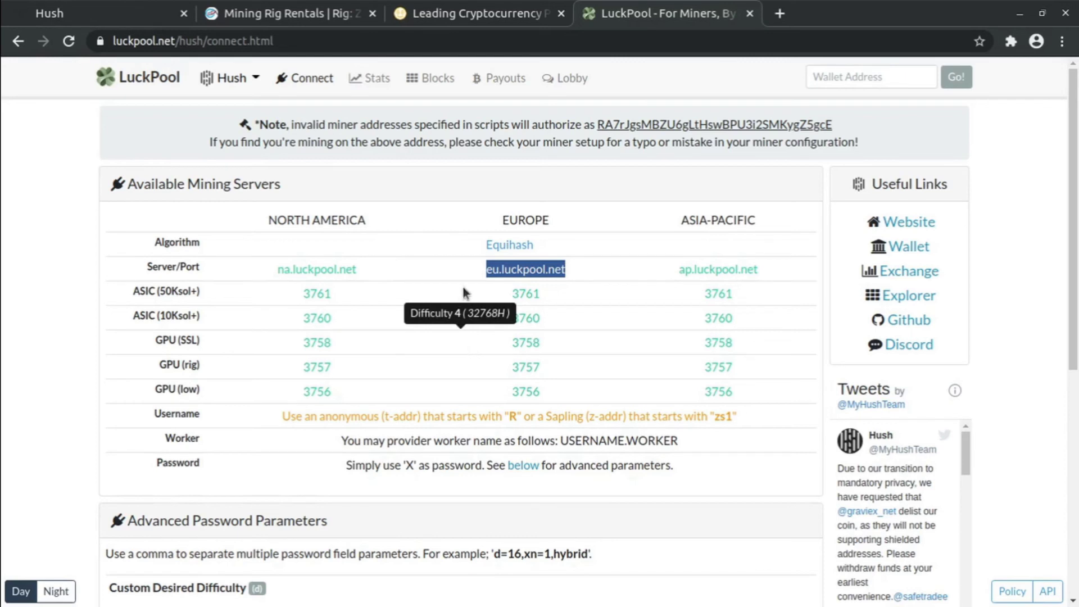
click(294, 9)
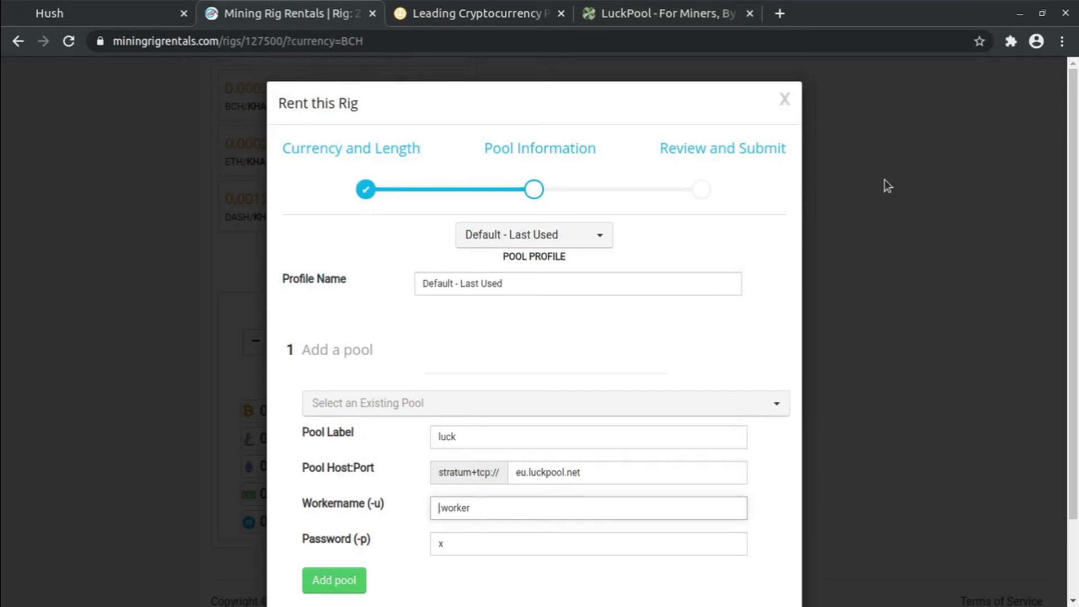
scroll(885, 179, down, 1)
scroll(885, 180, down, 1)
scroll(885, 180, up, 2)
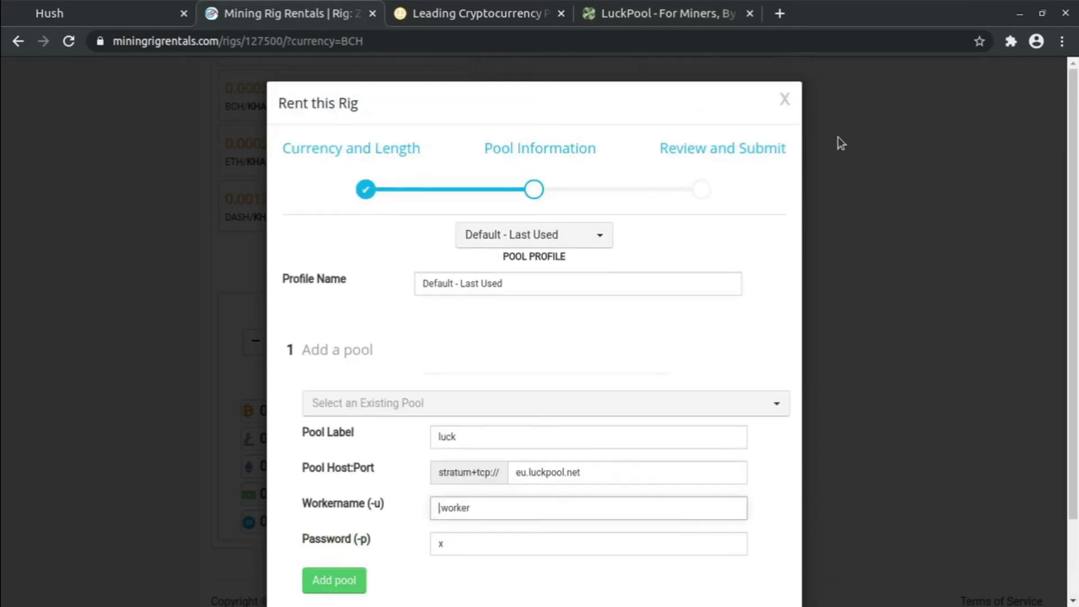
click(785, 103)
scroll(833, 344, up, 5)
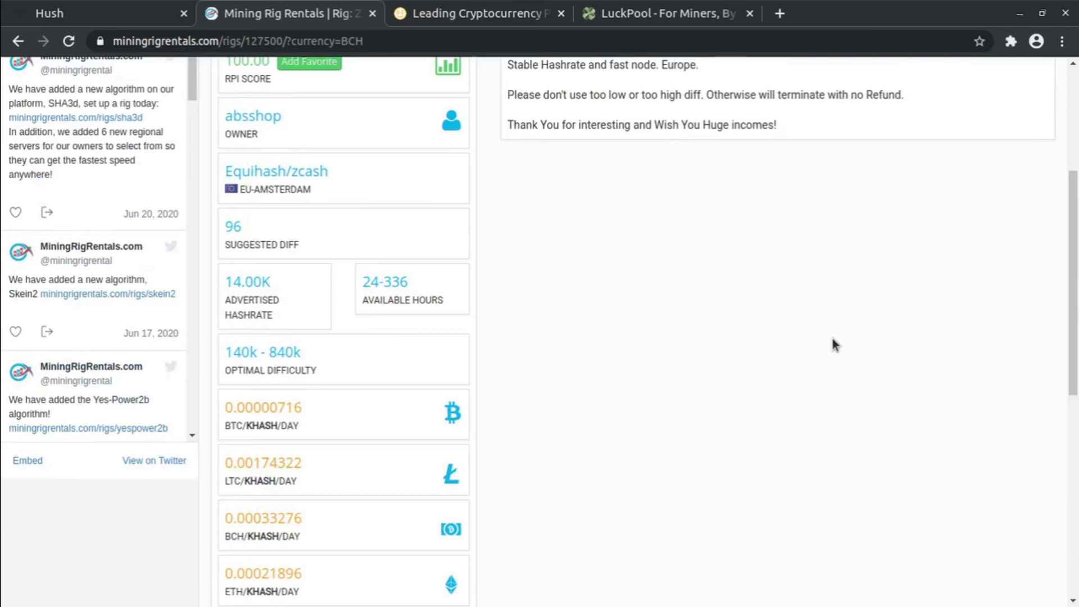
scroll(833, 344, up, 4)
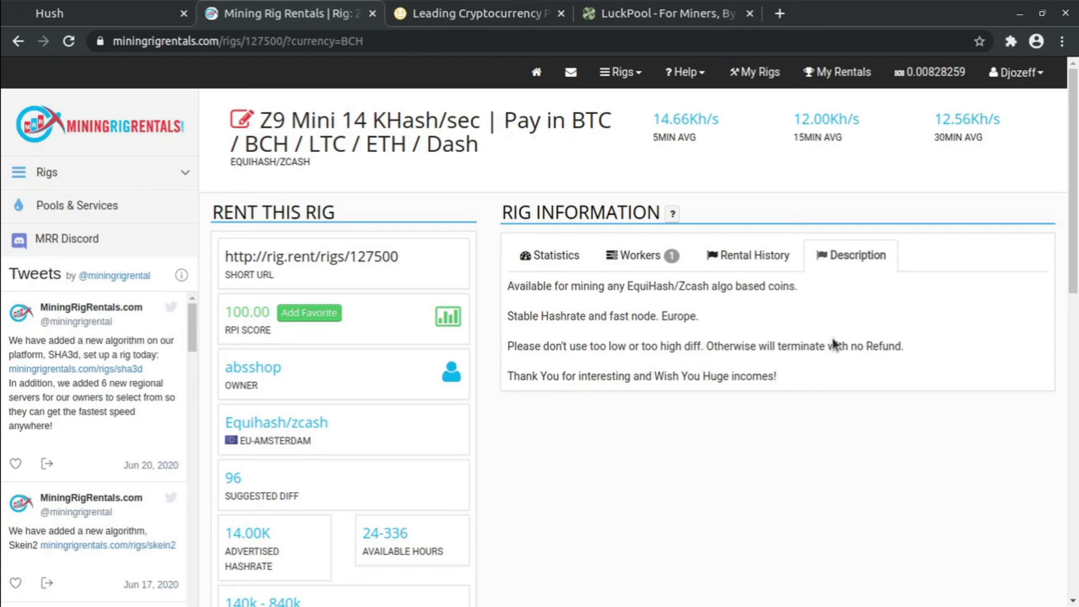
Open My Rentals and show the completed Equihash/zcash rentals under Previous Rentals
click(841, 75)
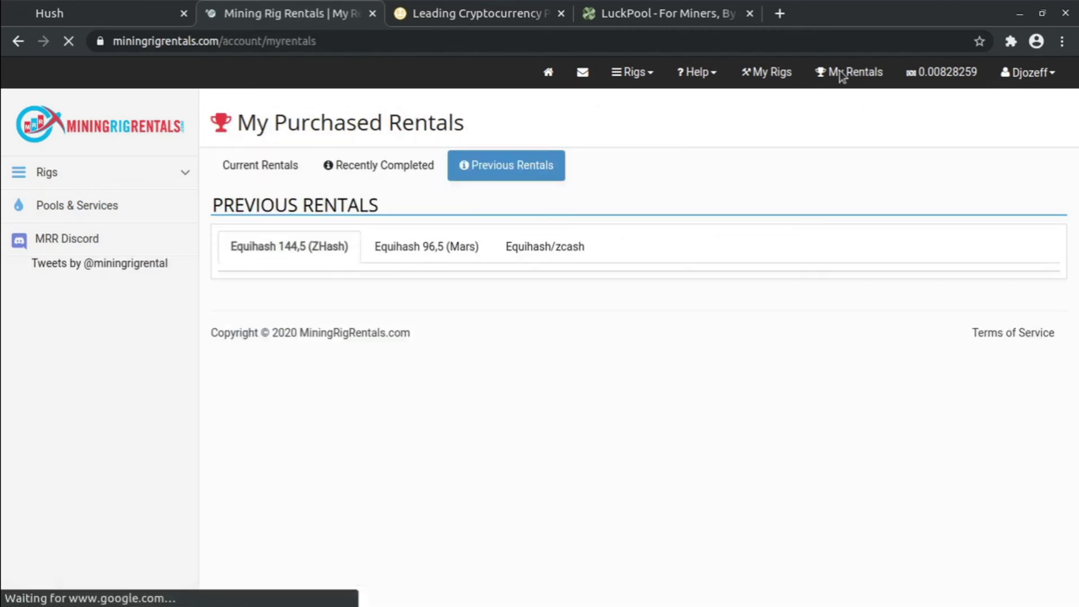
click(571, 252)
scroll(569, 248, down, 3)
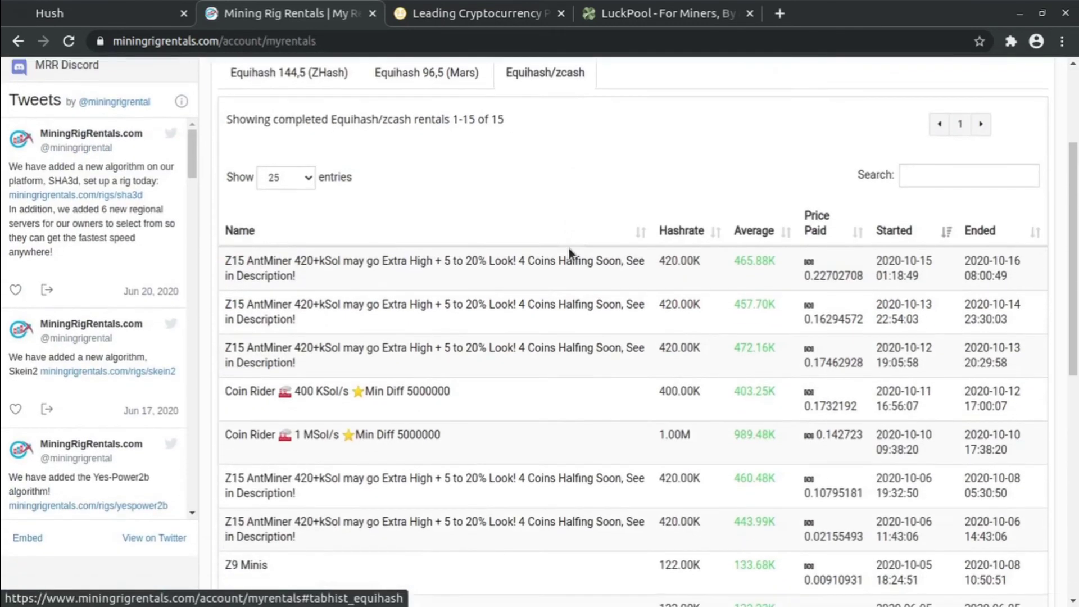
scroll(568, 249, down, 2)
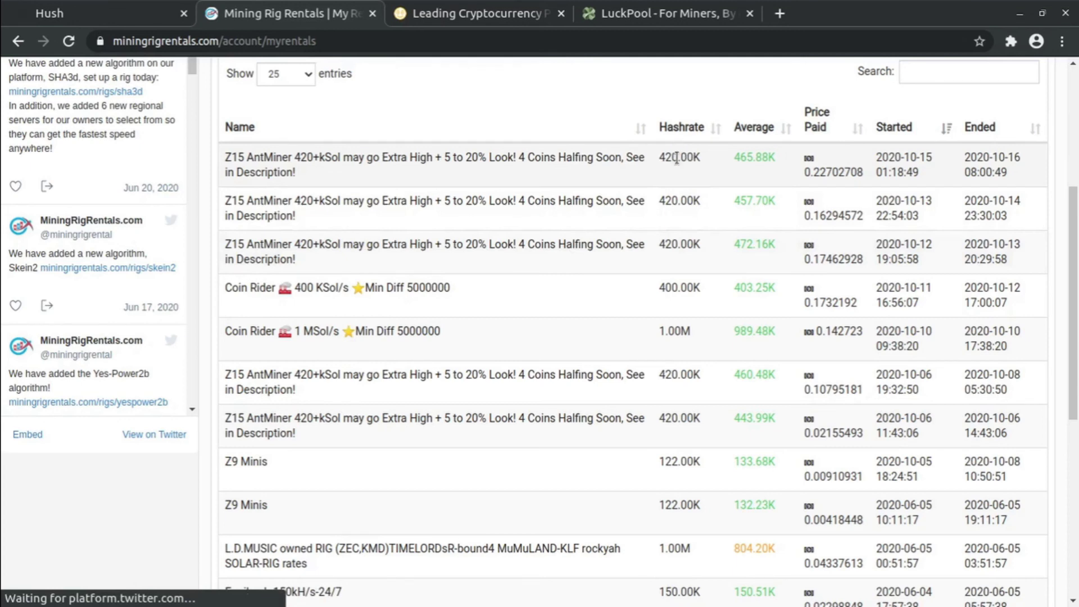
scroll(562, 289, down, 3)
scroll(562, 292, down, 1)
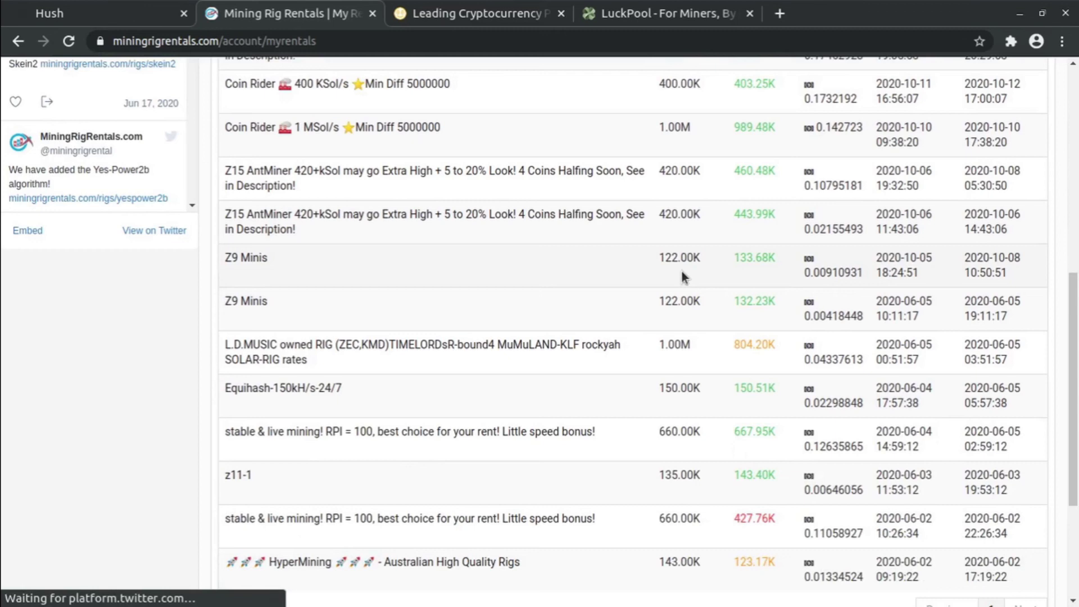
Scroll up and down through the table of 15 completed Equihash/zcash rentals
scroll(682, 273, up, 1)
scroll(682, 273, up, 5)
scroll(682, 273, down, 5)
scroll(682, 273, down, 1)
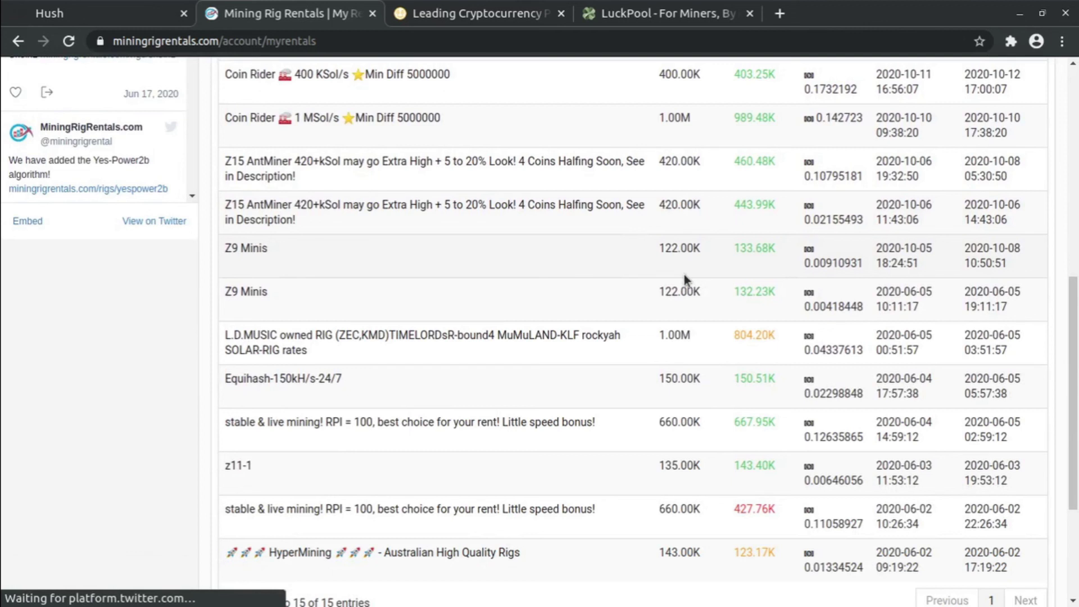
scroll(683, 274, down, 3)
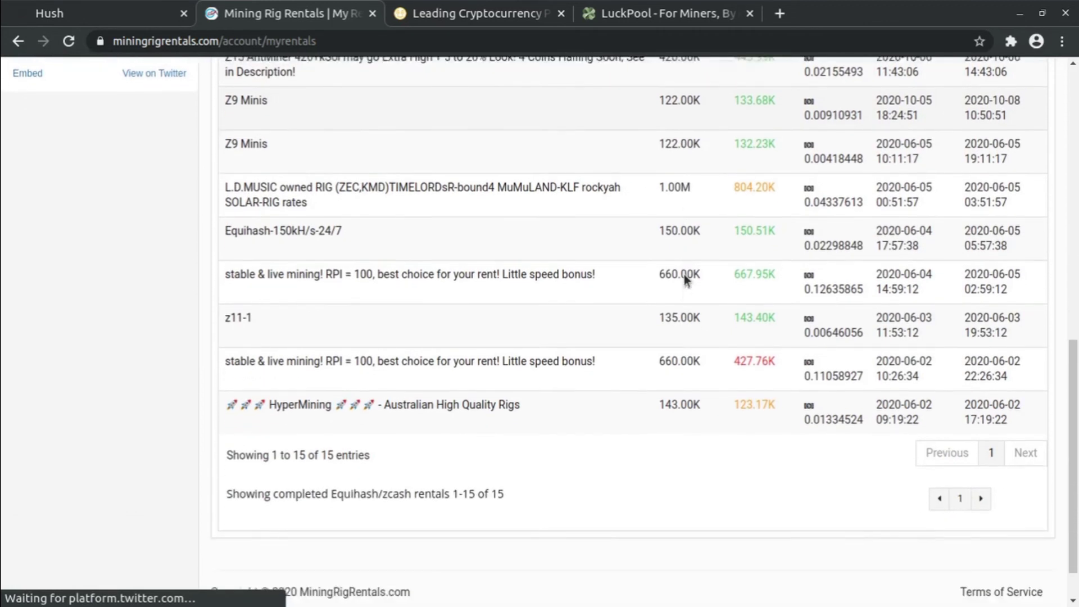
scroll(683, 274, up, 7)
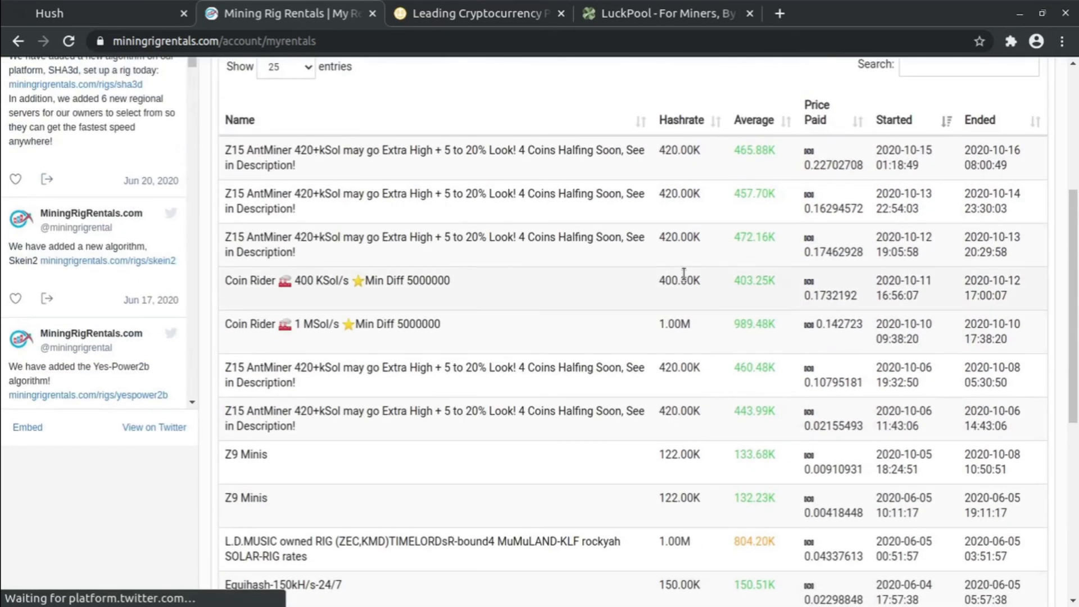
scroll(683, 274, up, 4)
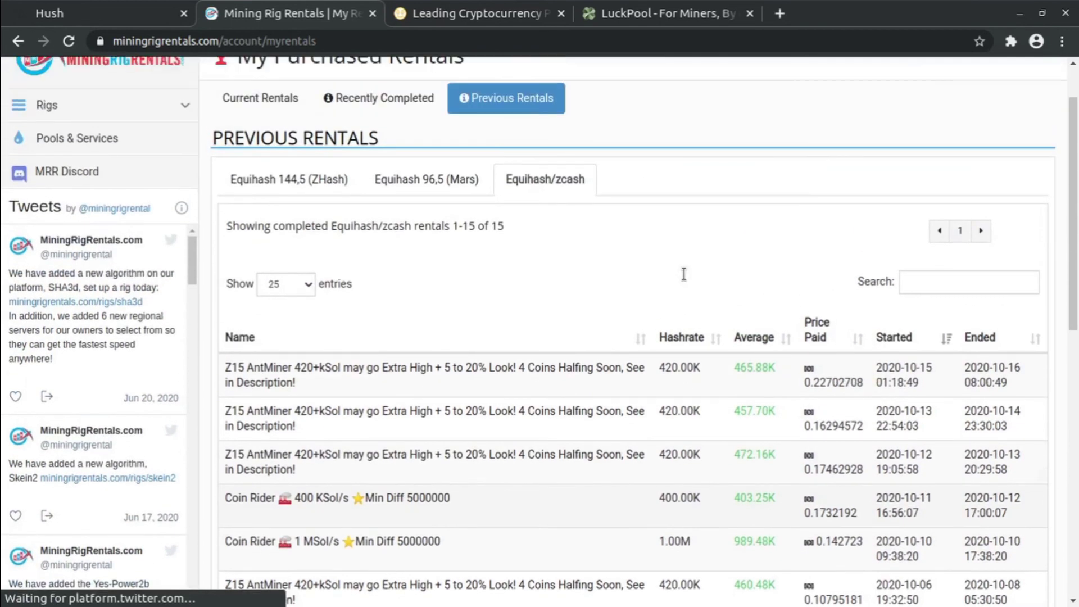
scroll(683, 275, up, 2)
key(ctrl+Page_Up)
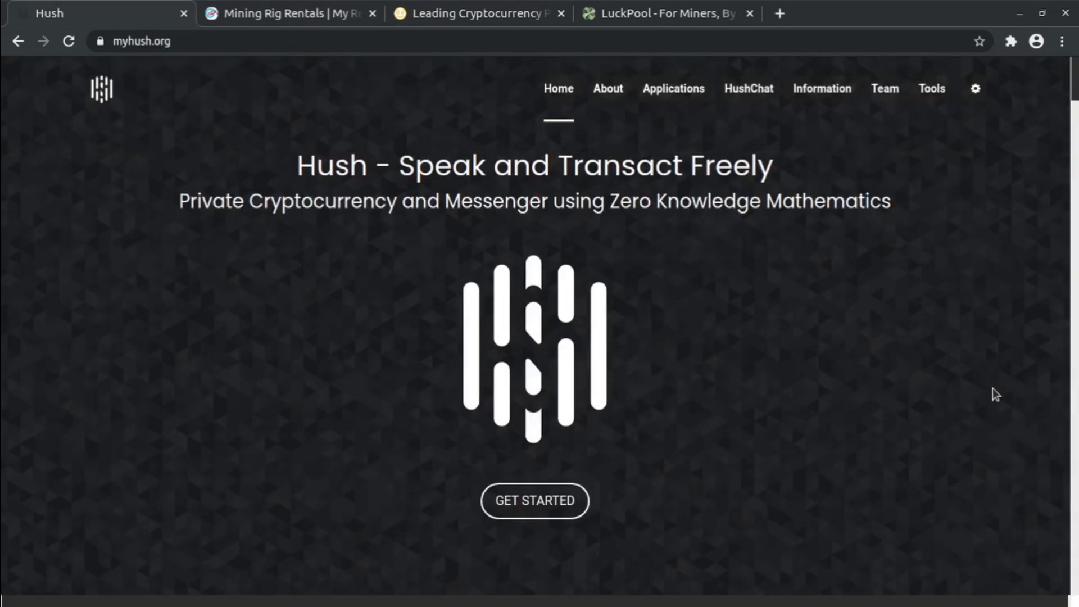